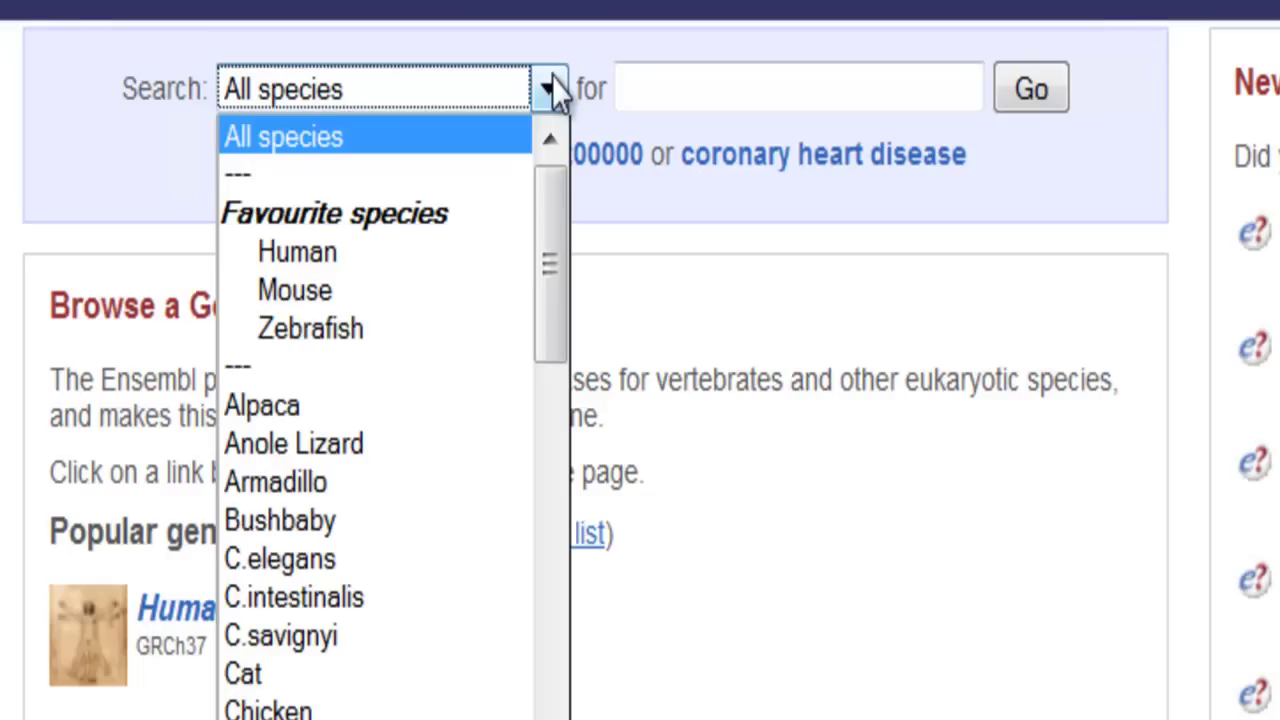
Search the human genome for PTPN22
left_click(437, 251)
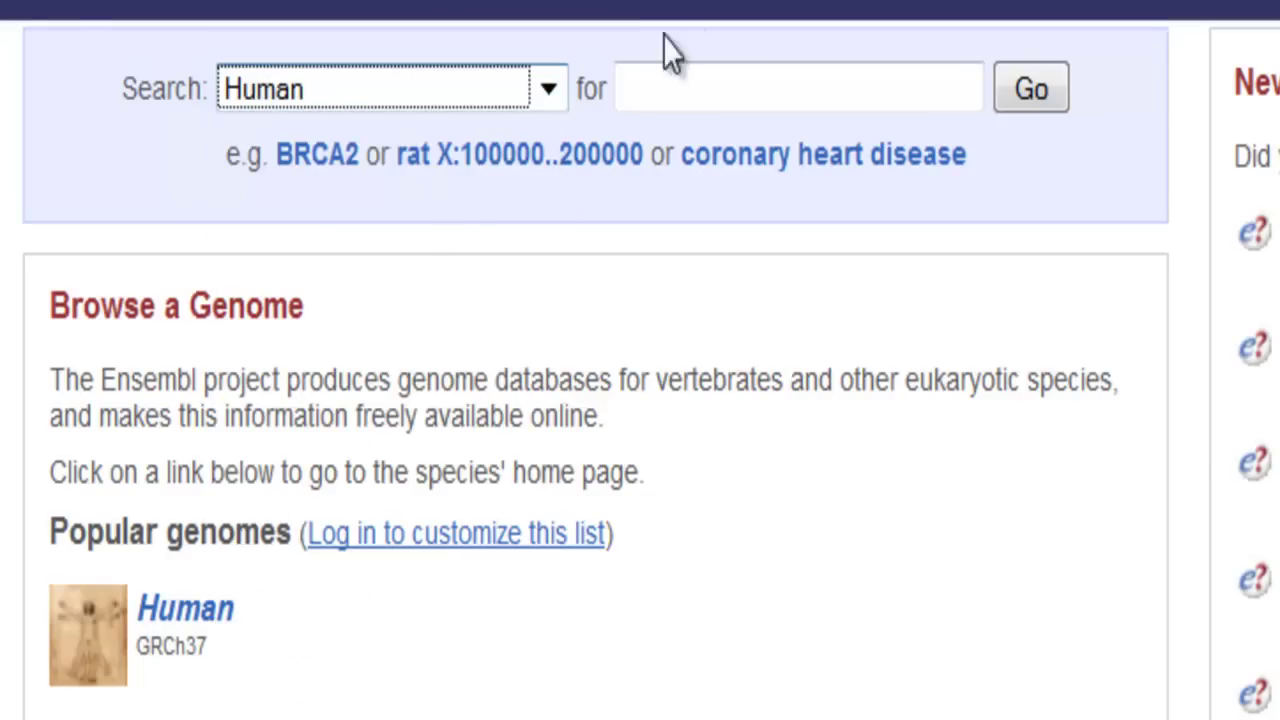
left_click(708, 84)
type("P")
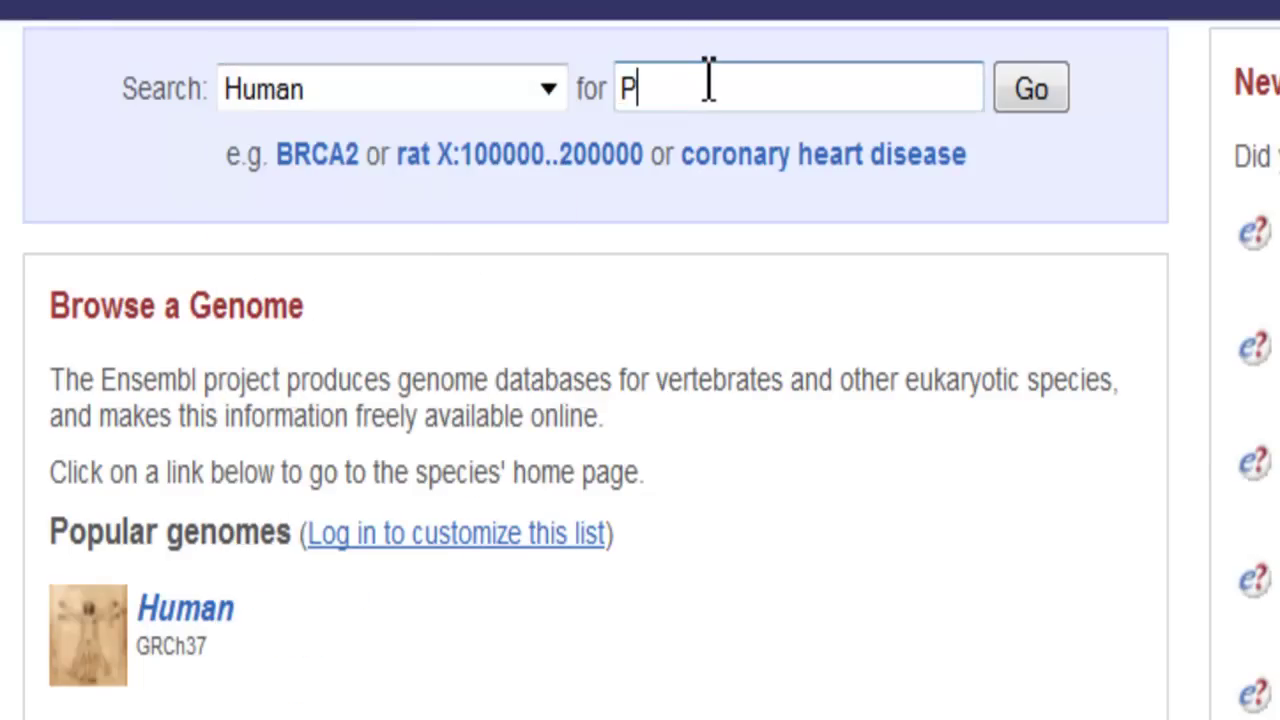
type("TPN22")
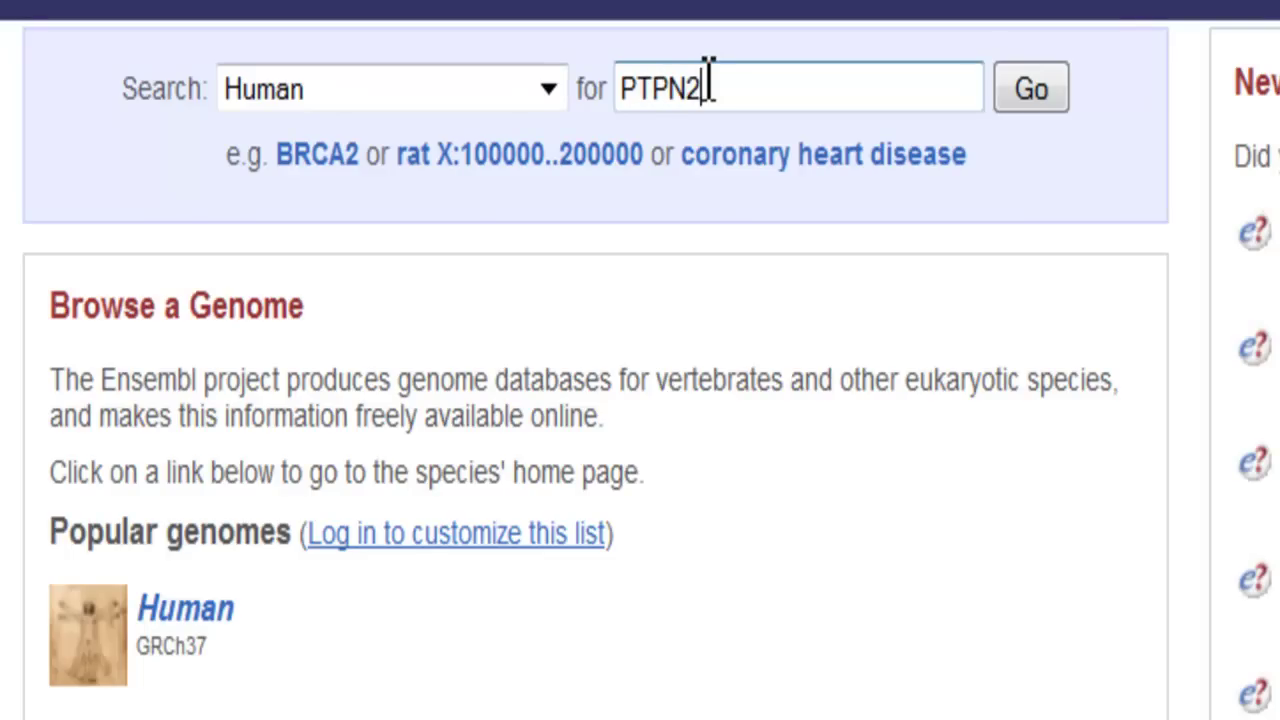
left_click(1028, 92)
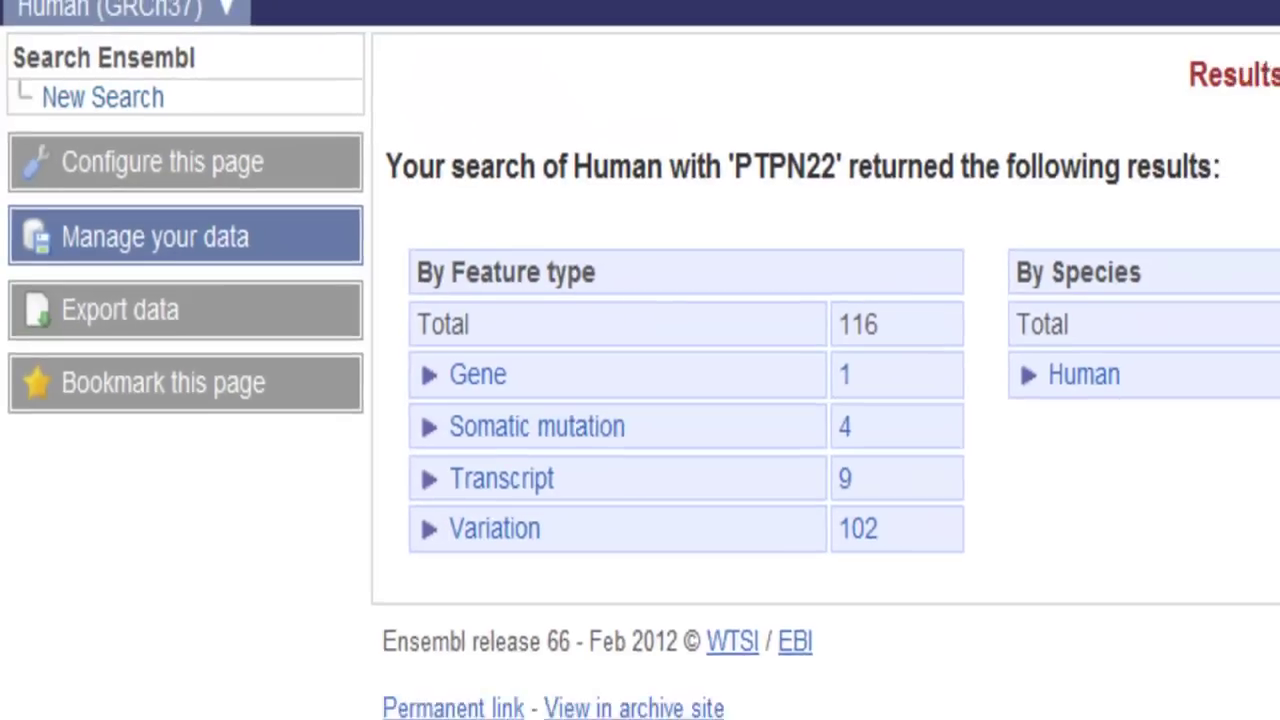
Open the human PTPN22 gene page from the gene matches in the search results
left_click(336, 294)
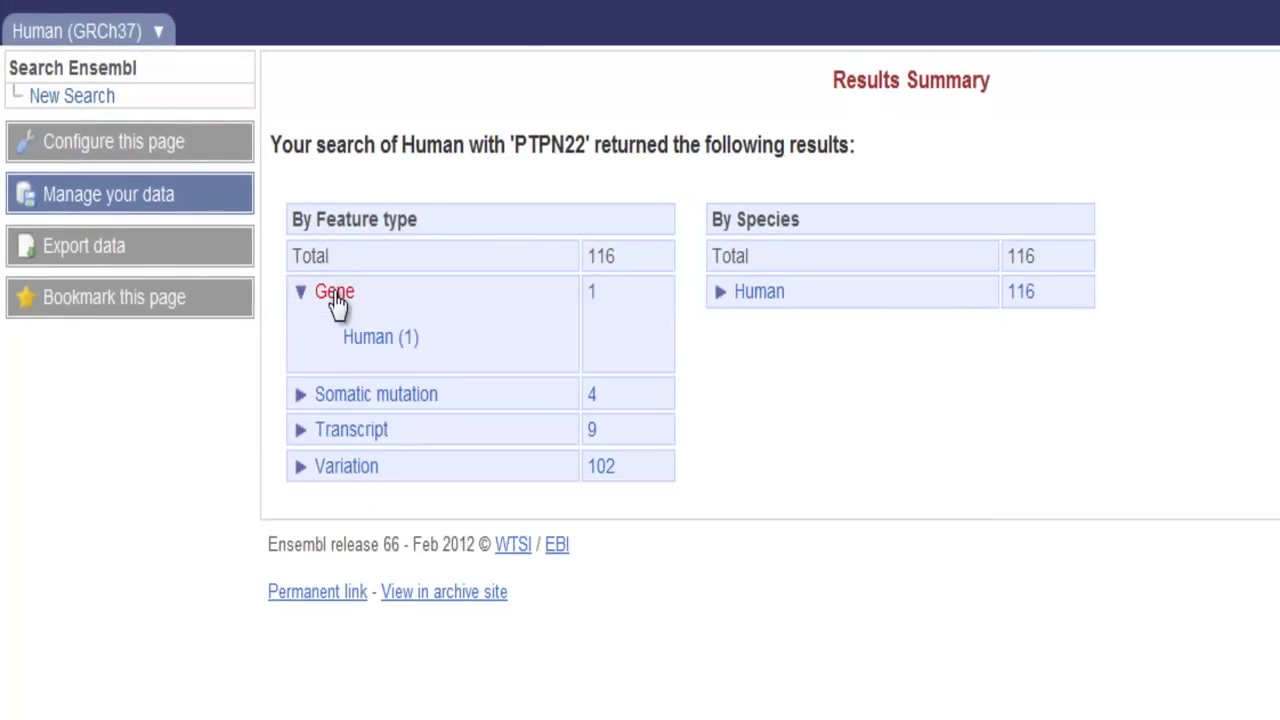
left_click(371, 338)
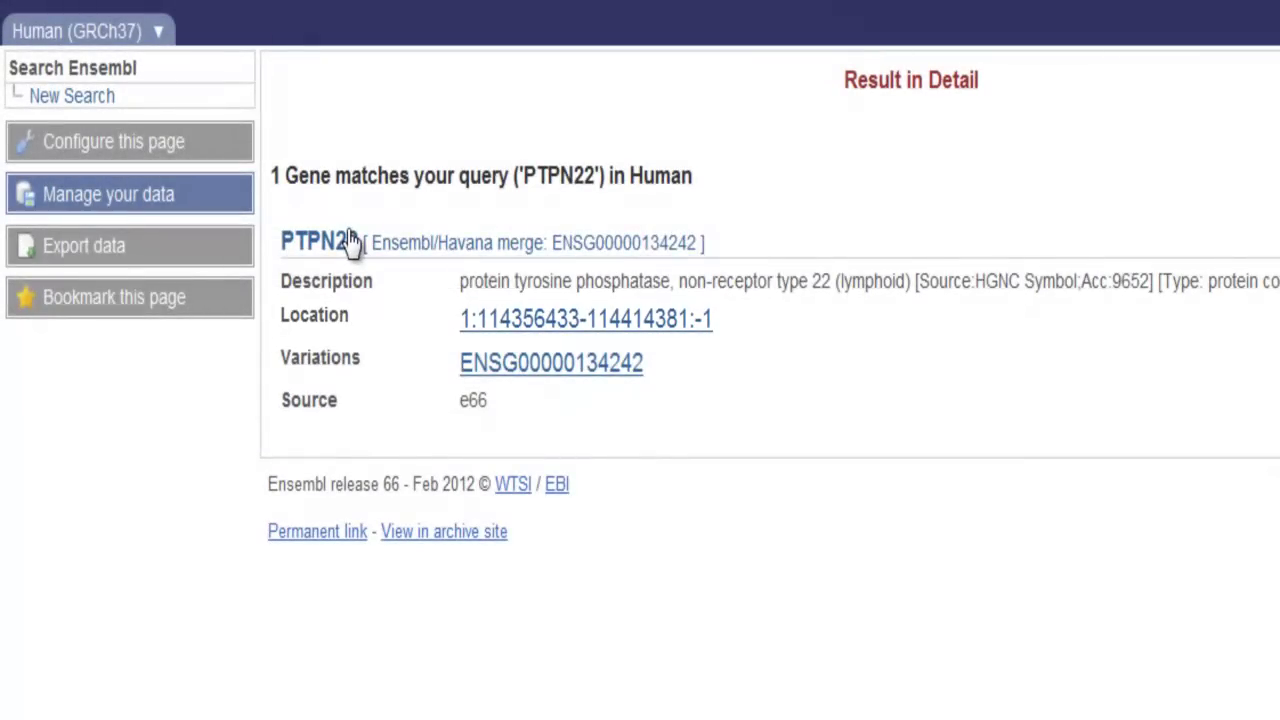
left_click(345, 240)
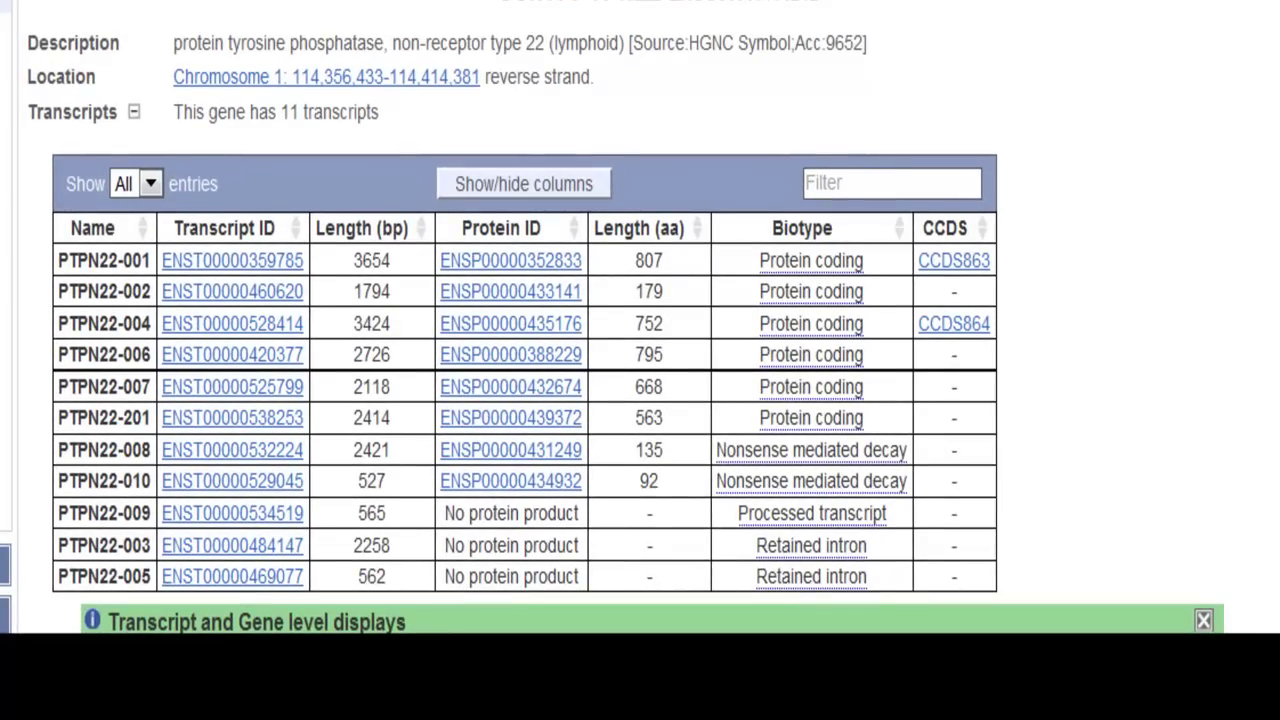
Dismiss the "Transcript and Gene level displays" information box below the transcript table
scroll(640, 318, "down", 3)
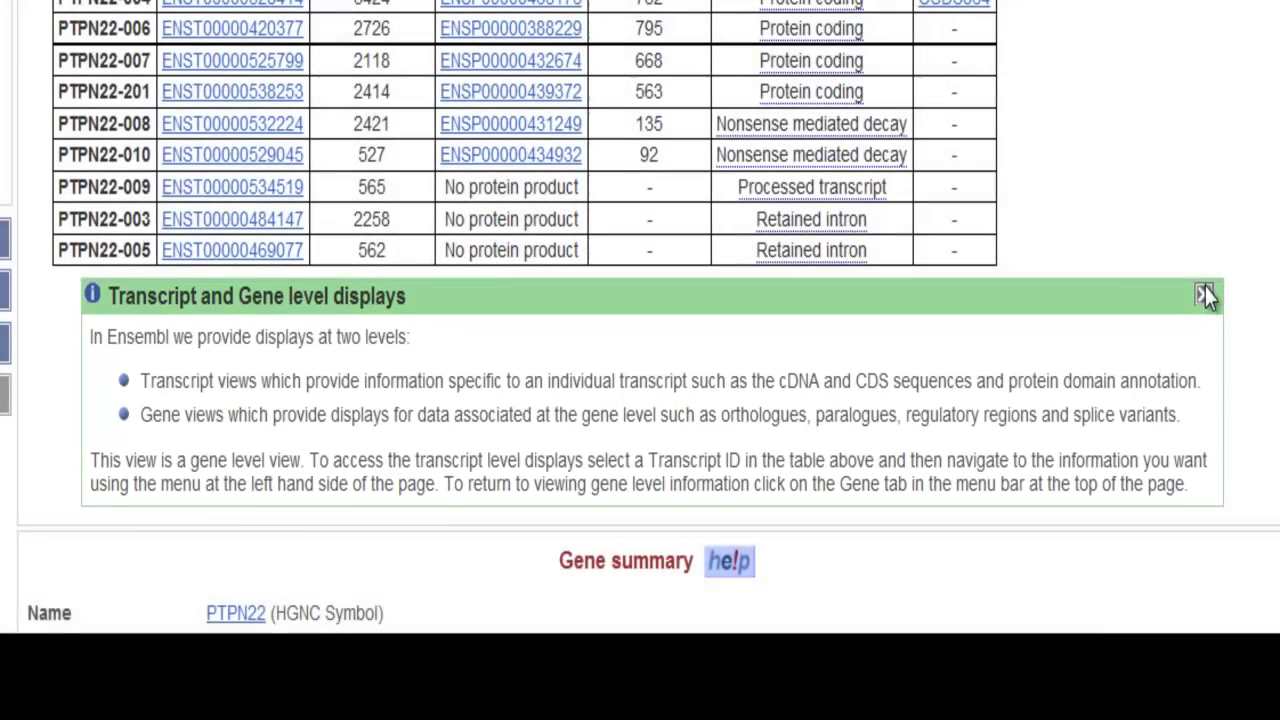
left_click(1204, 294)
scroll(640, 318, "up", 3)
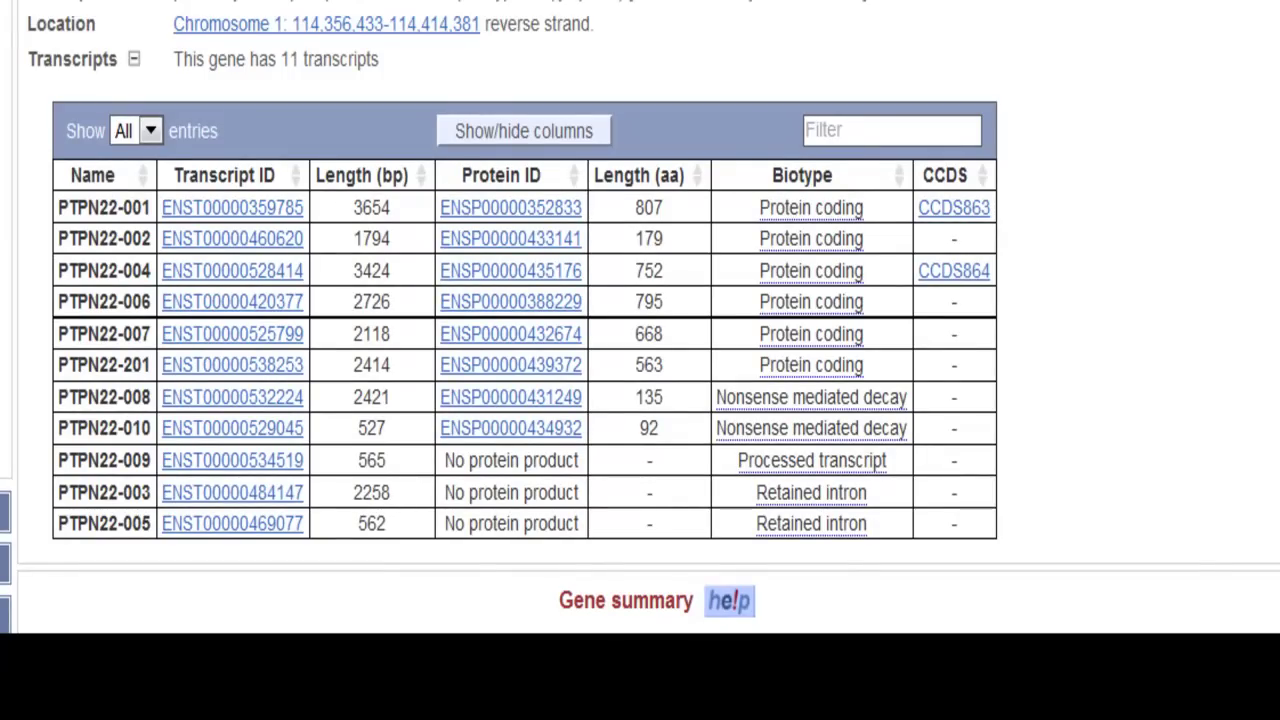
Look over the gene's transcript diagram, and collapse the transcript table in the page header
scroll(640, 318, "down", 13)
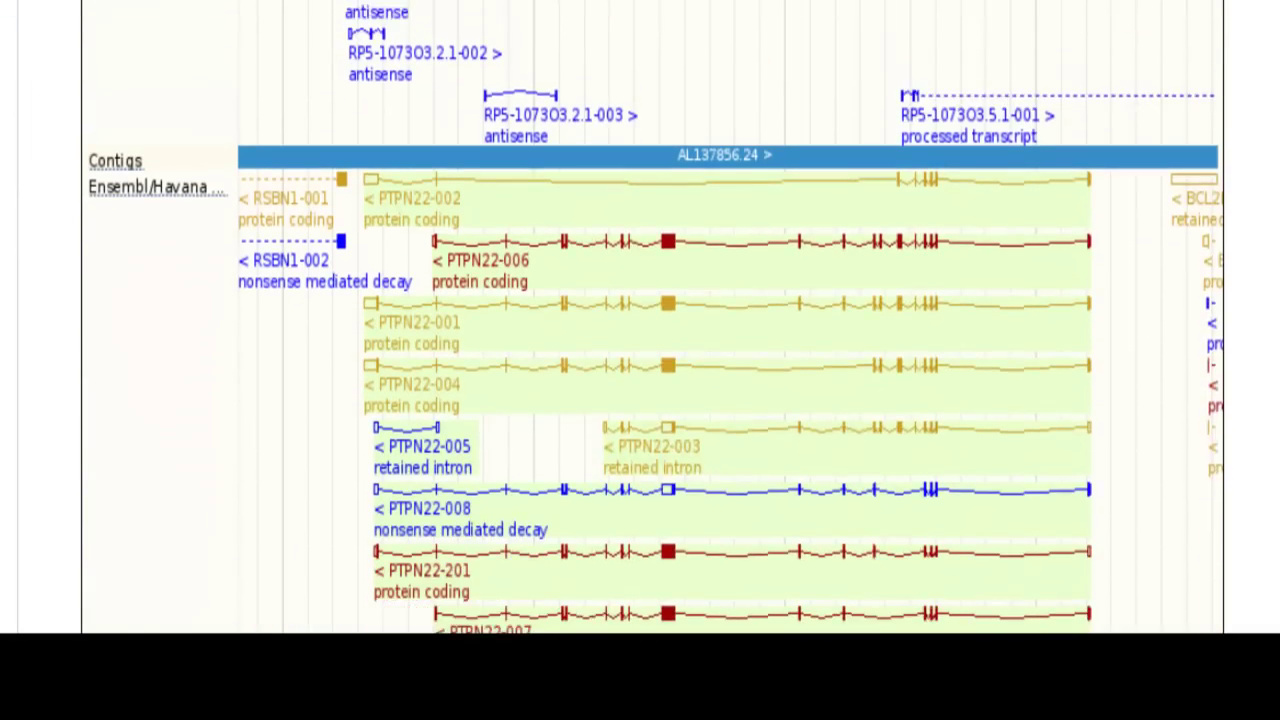
scroll(640, 318, "up", 8)
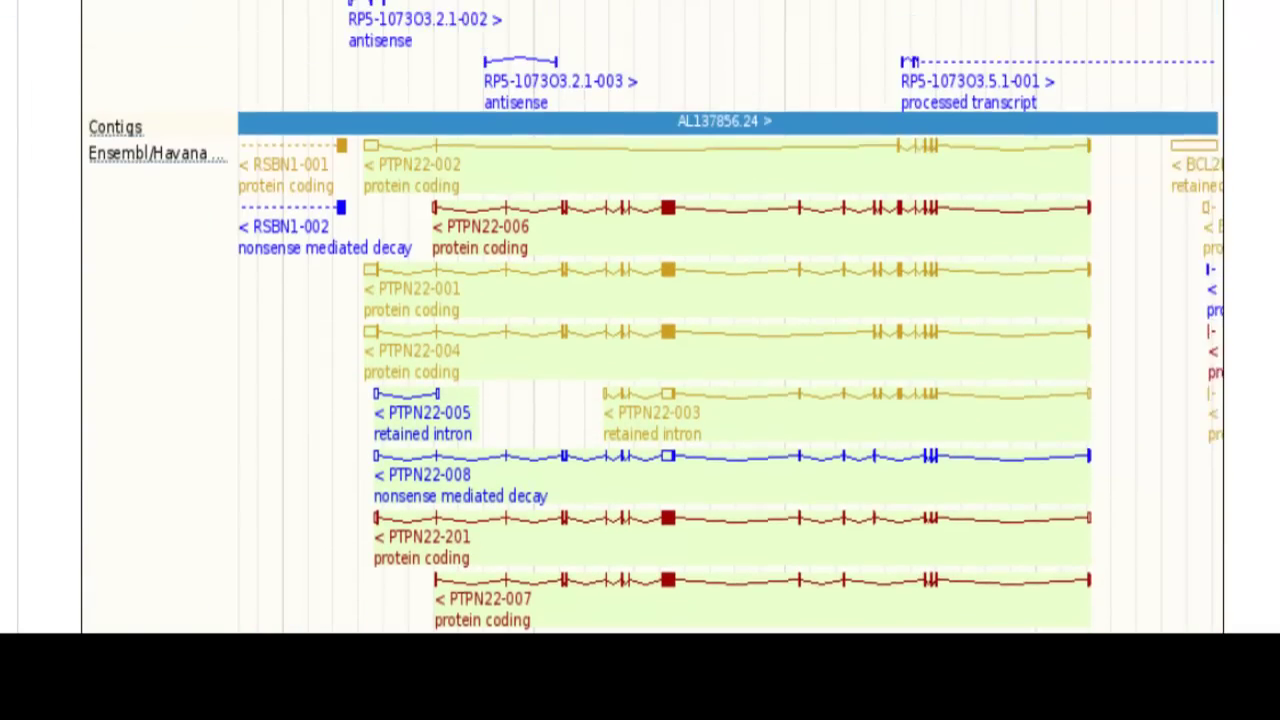
scroll(640, 318, "up", 5)
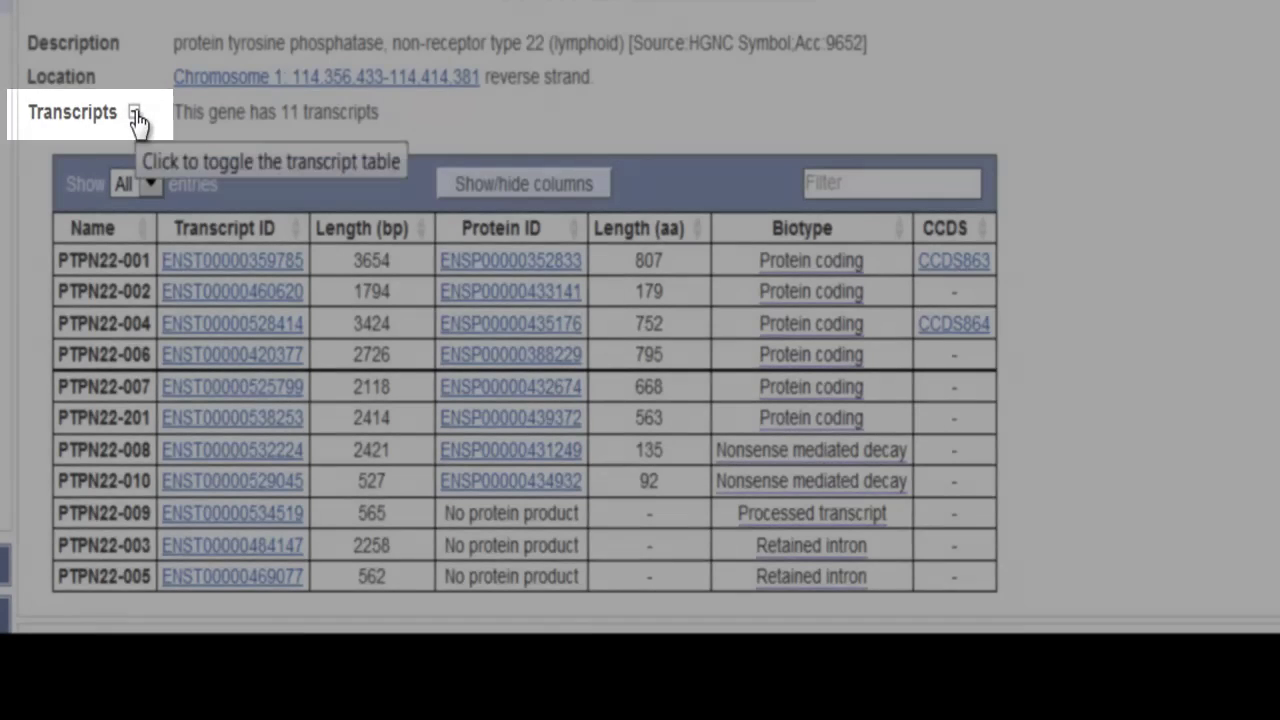
left_click(134, 112)
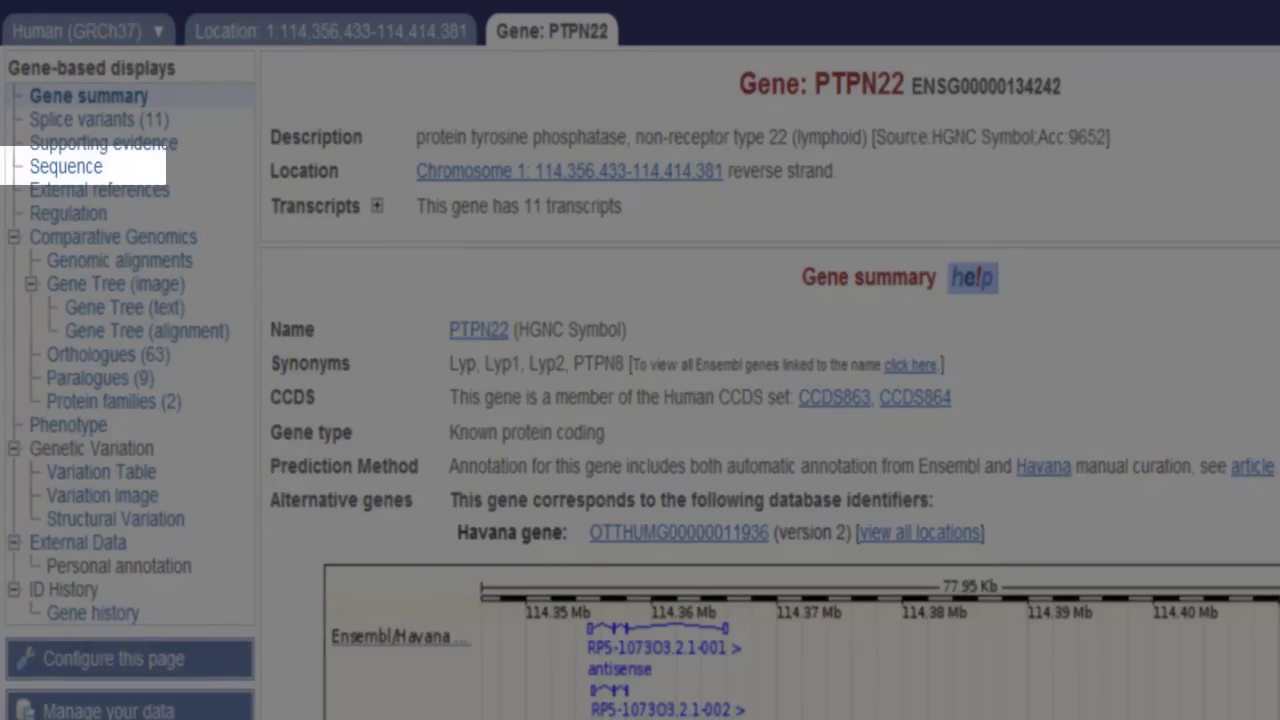
Open the gene's Sequence display and configure it to show variations with links and line numbering relative to this sequence
left_click(72, 167)
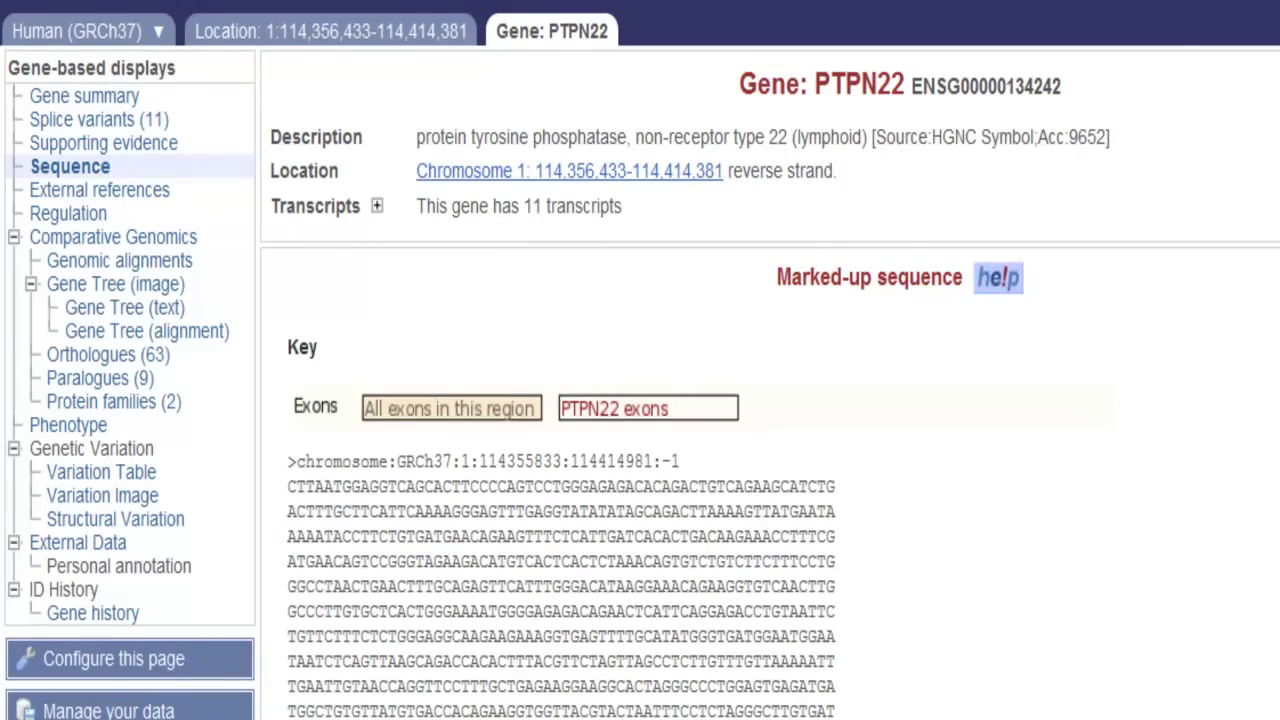
scroll(640, 400, "down", 4)
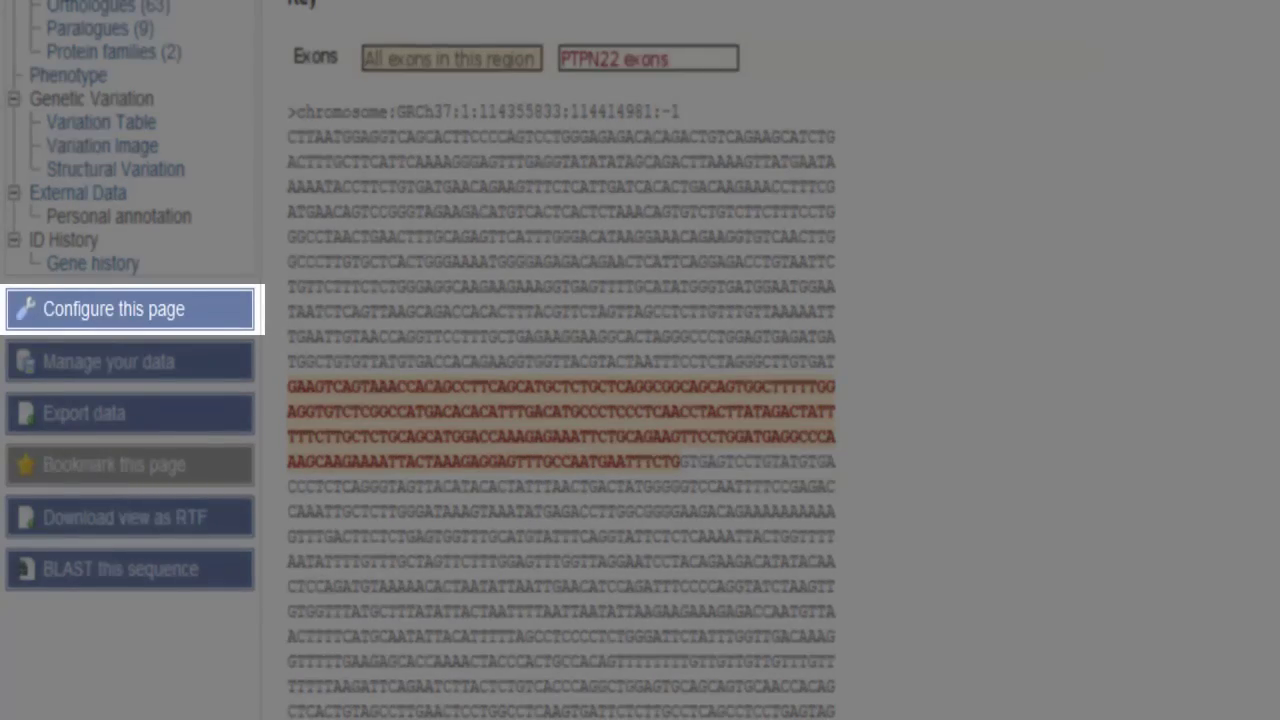
left_click(125, 322)
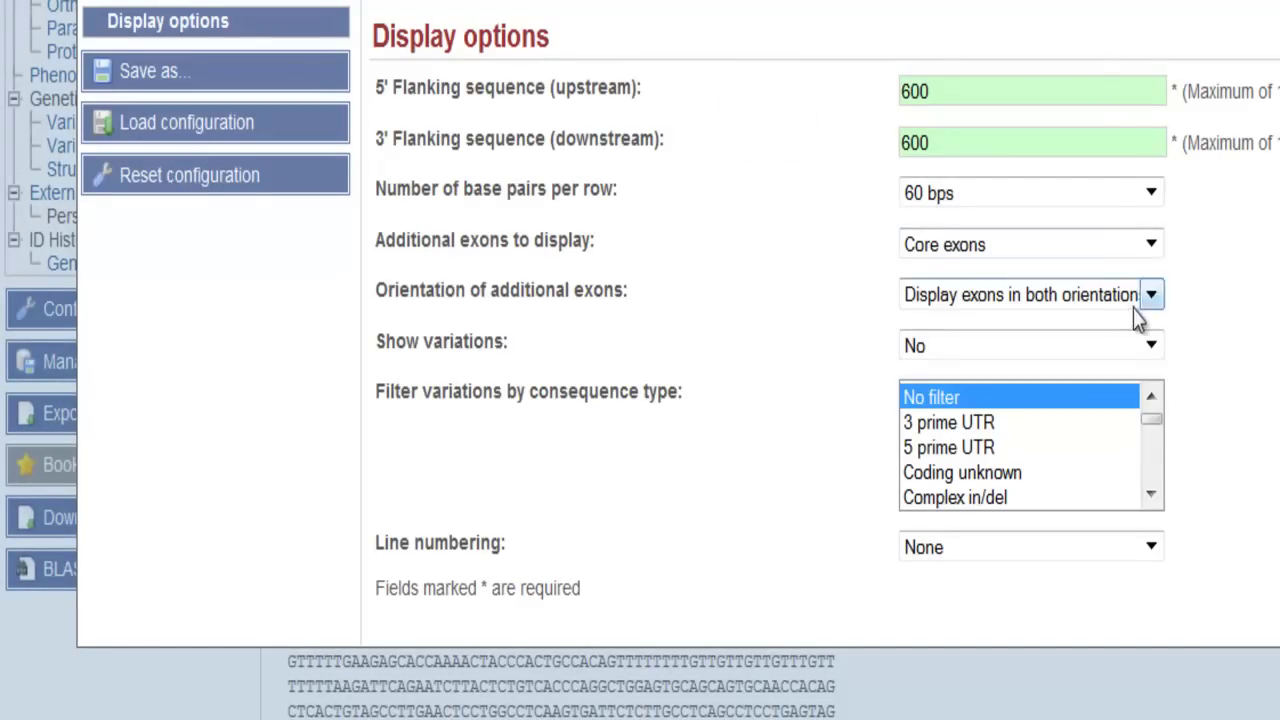
left_click(1151, 345)
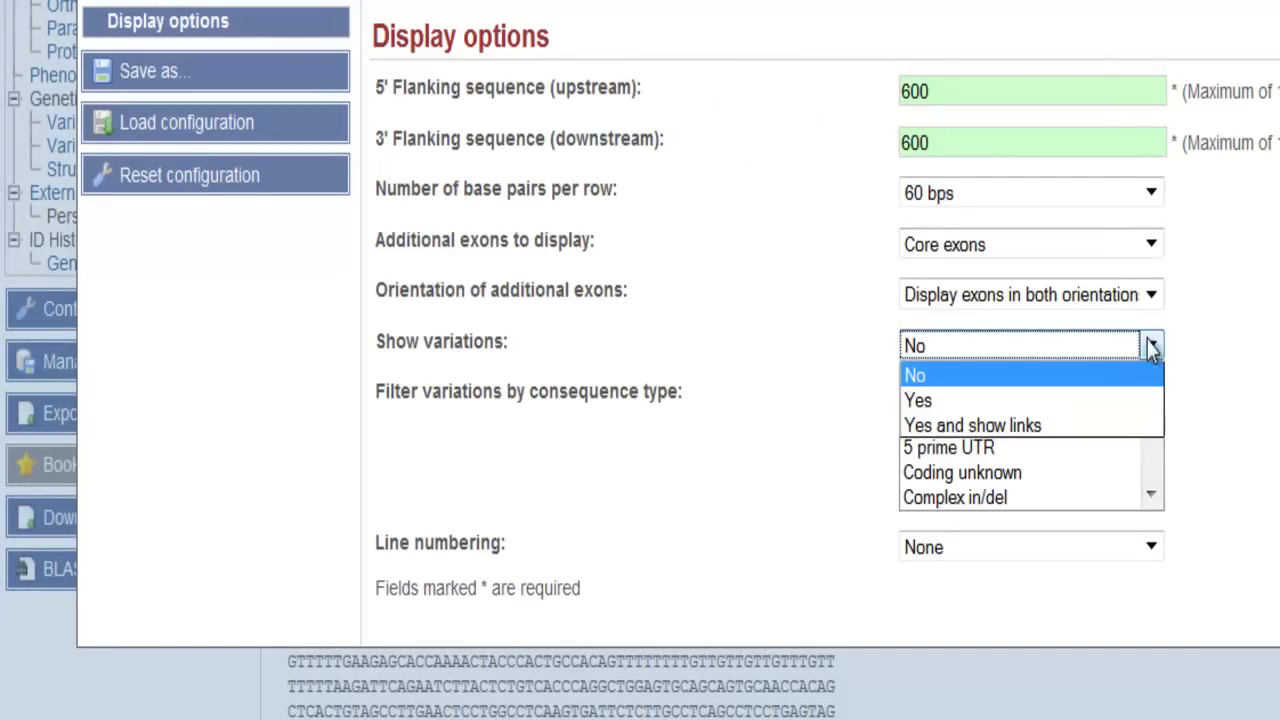
left_click(1091, 426)
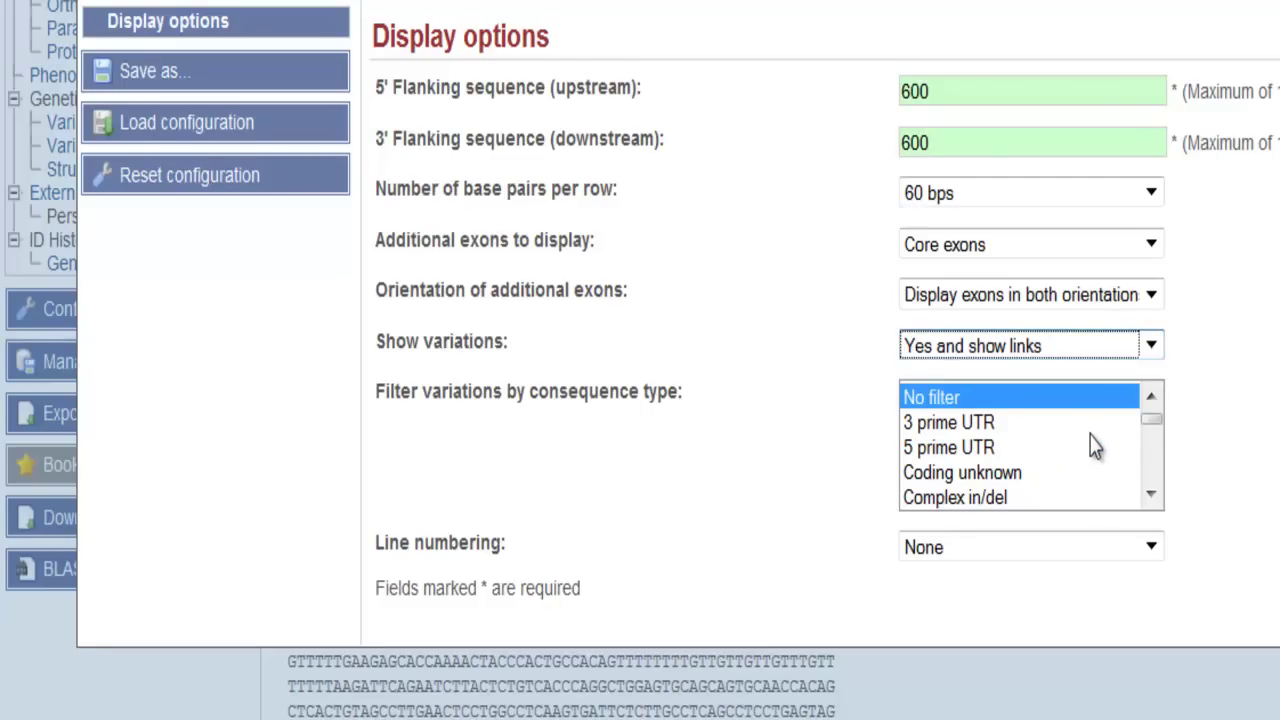
left_click(1152, 552)
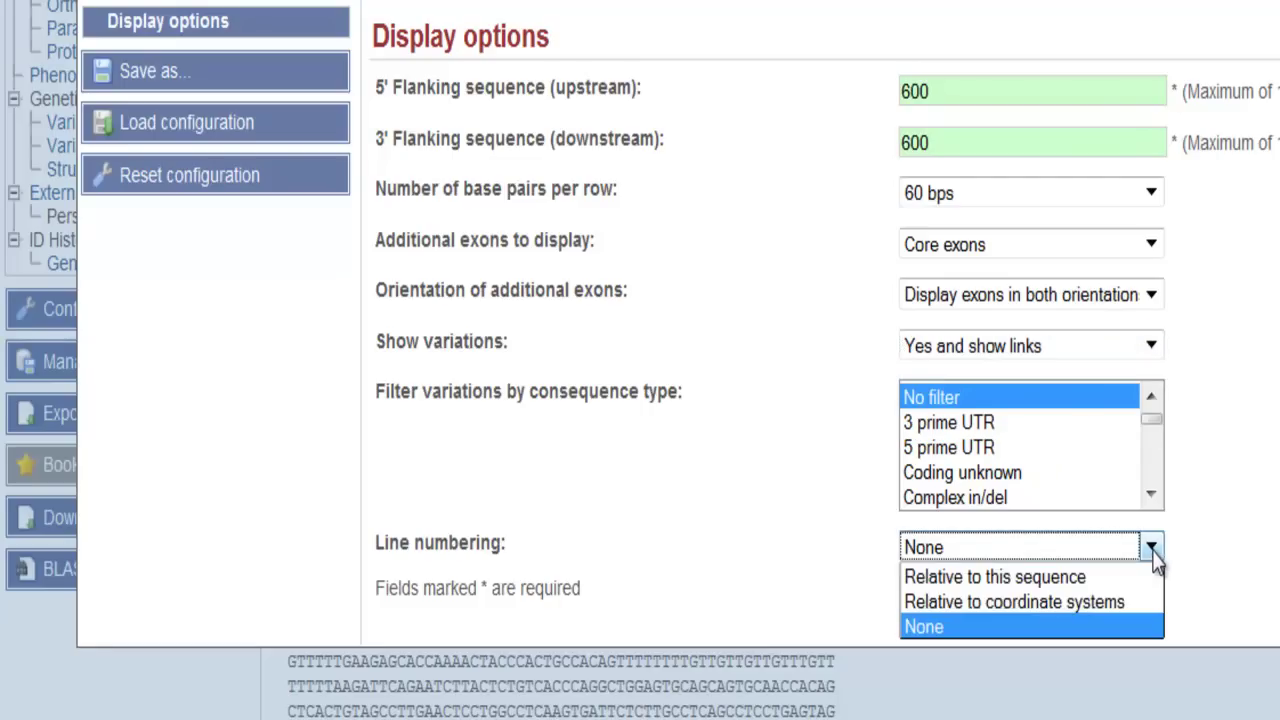
left_click(1113, 578)
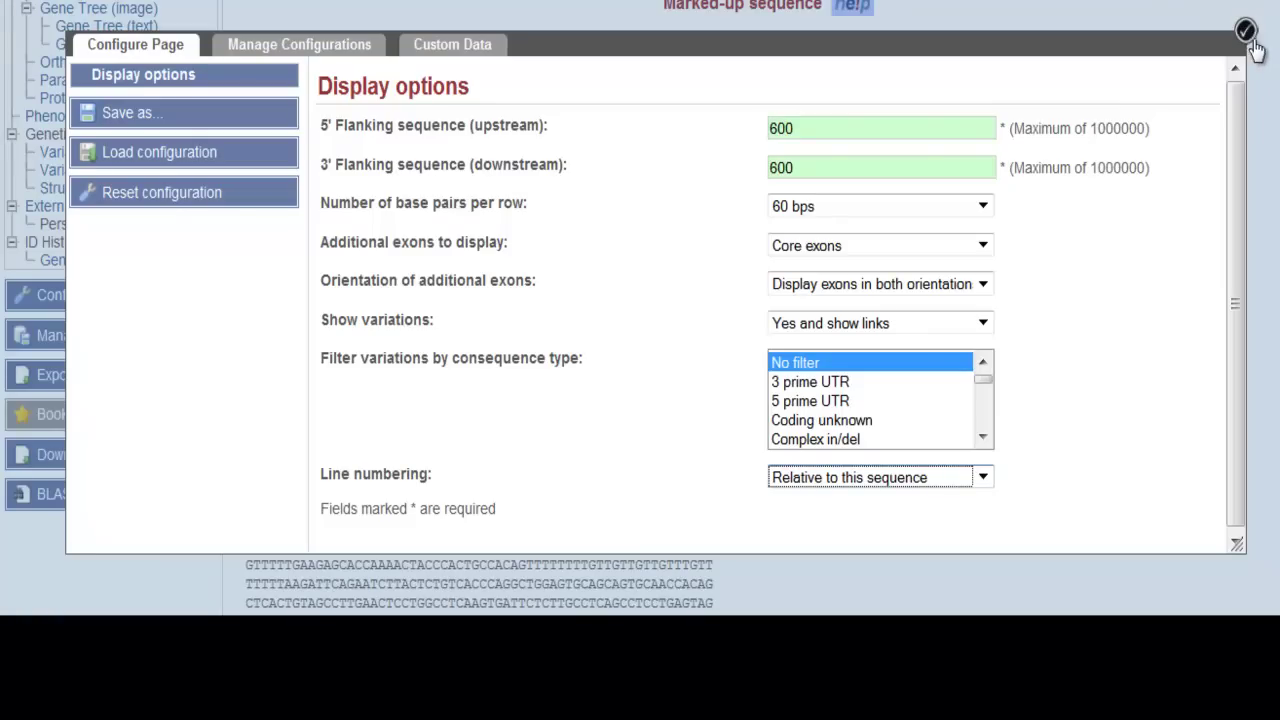
left_click(1272, 68)
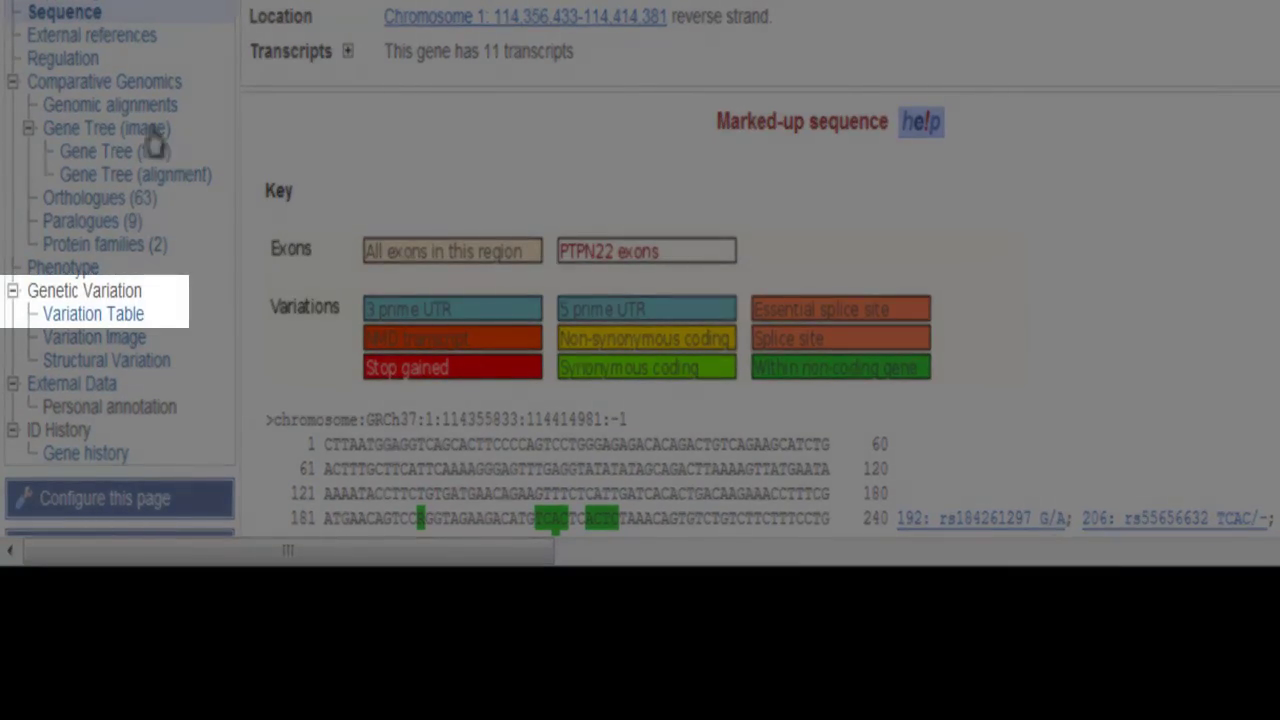
Open the gene's Variation Table and review its summary of variants by consequence type
left_click(93, 318)
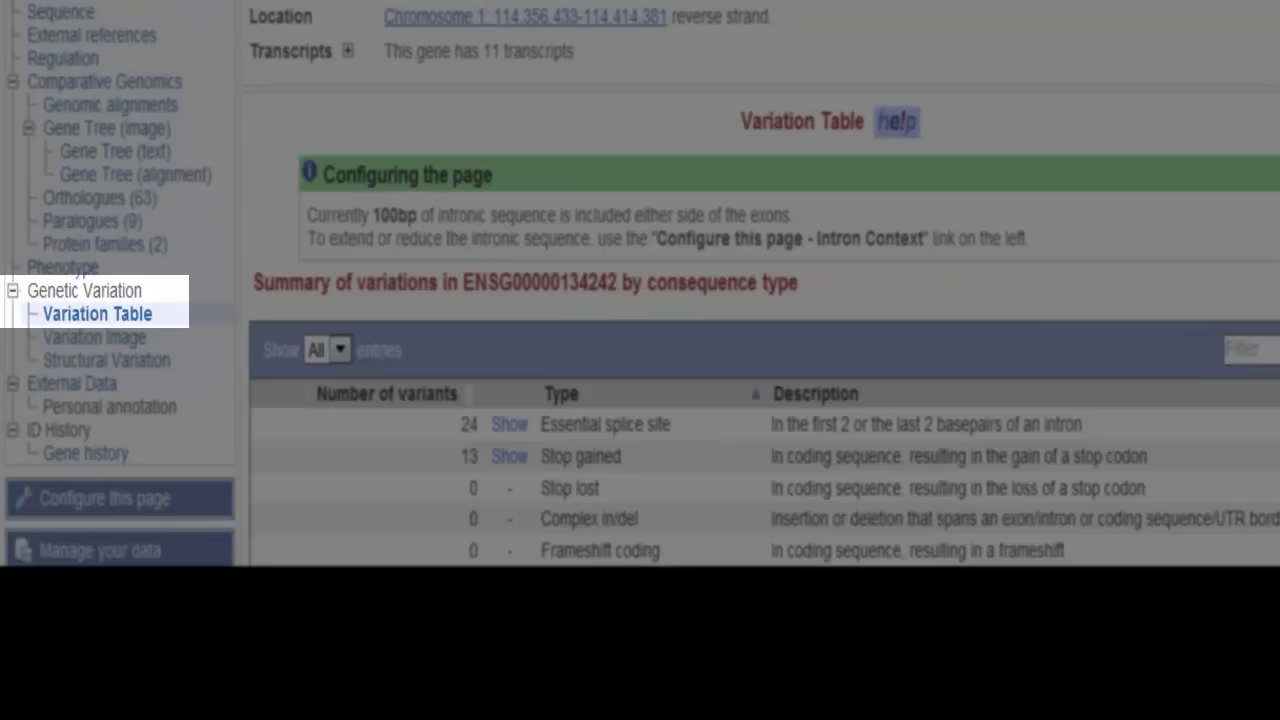
scroll(640, 284, "down", 1)
scroll(640, 284, "down", 2)
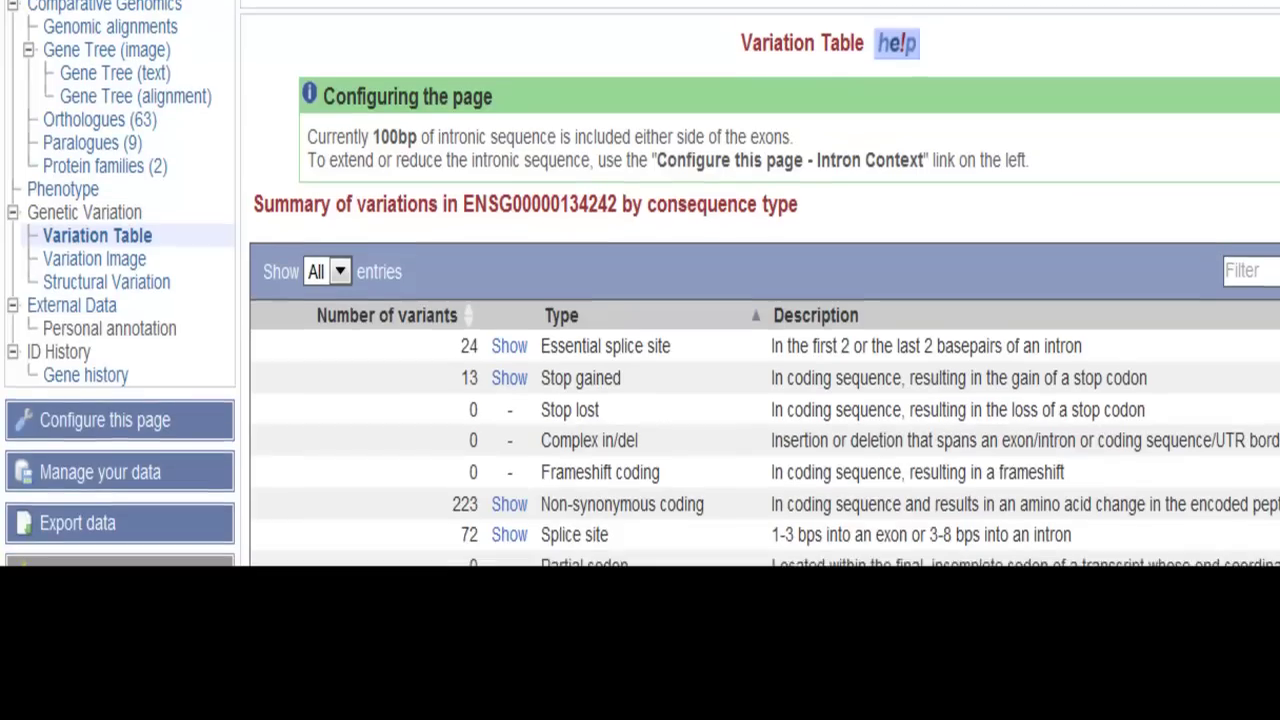
scroll(640, 284, "down", 3)
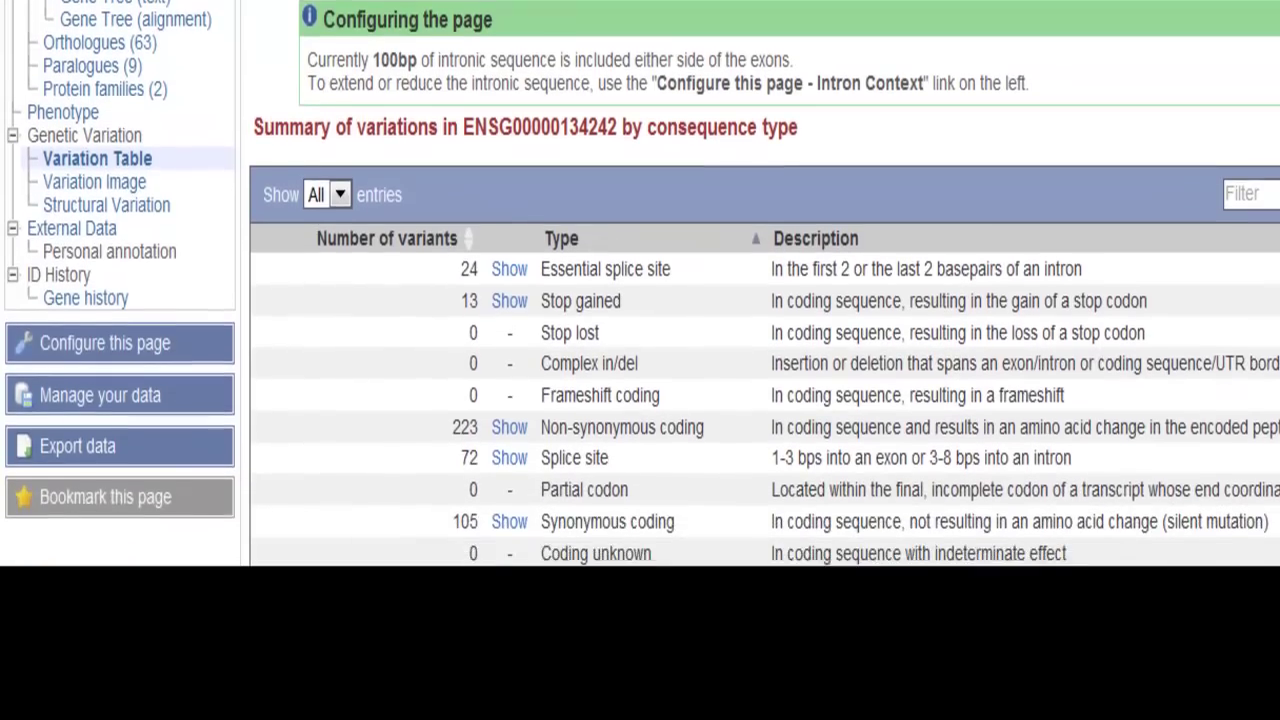
scroll(640, 284, "down", 1)
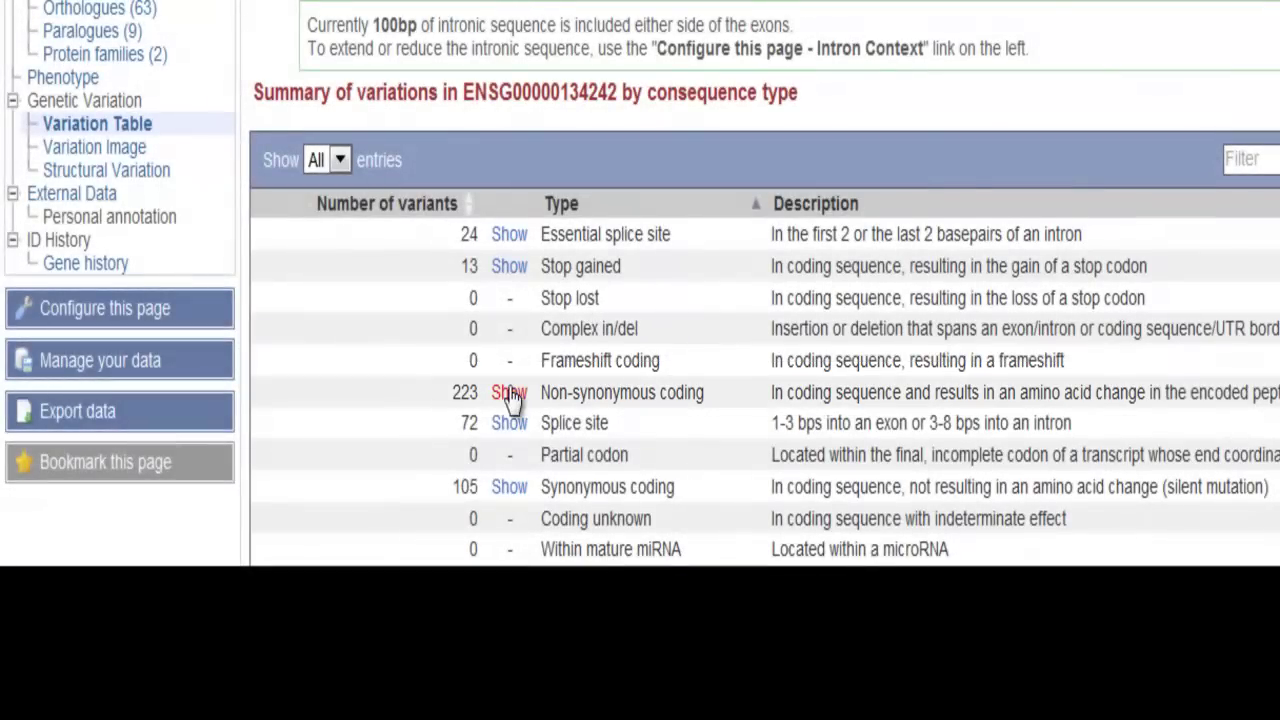
Show the non-synonymous coding variants and hide the HGVS name(s) column in their table
left_click(509, 392)
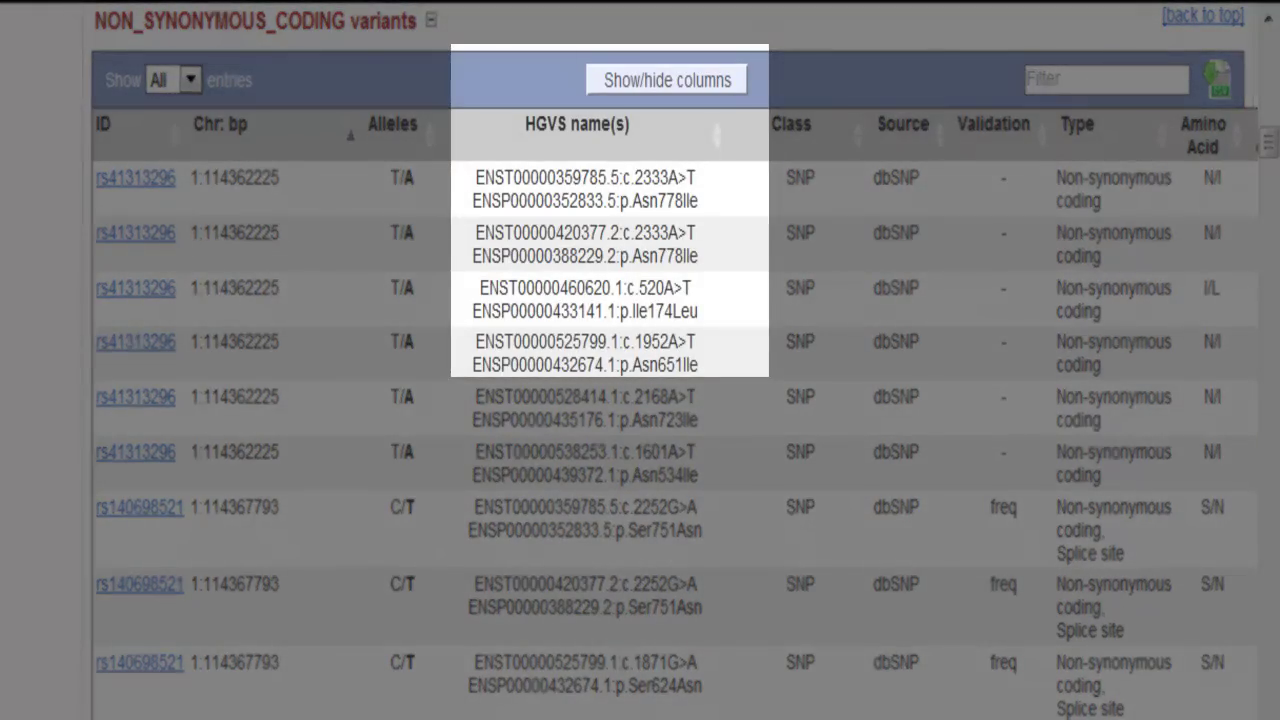
left_click(655, 90)
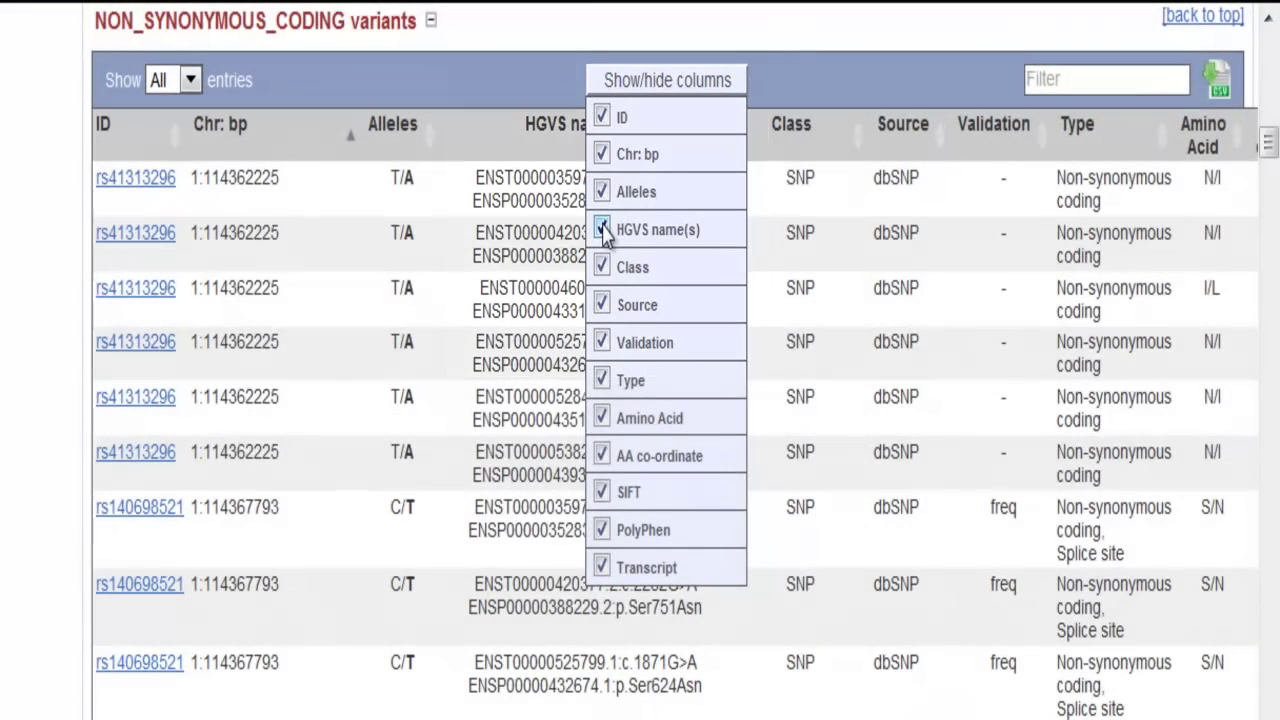
left_click(603, 230)
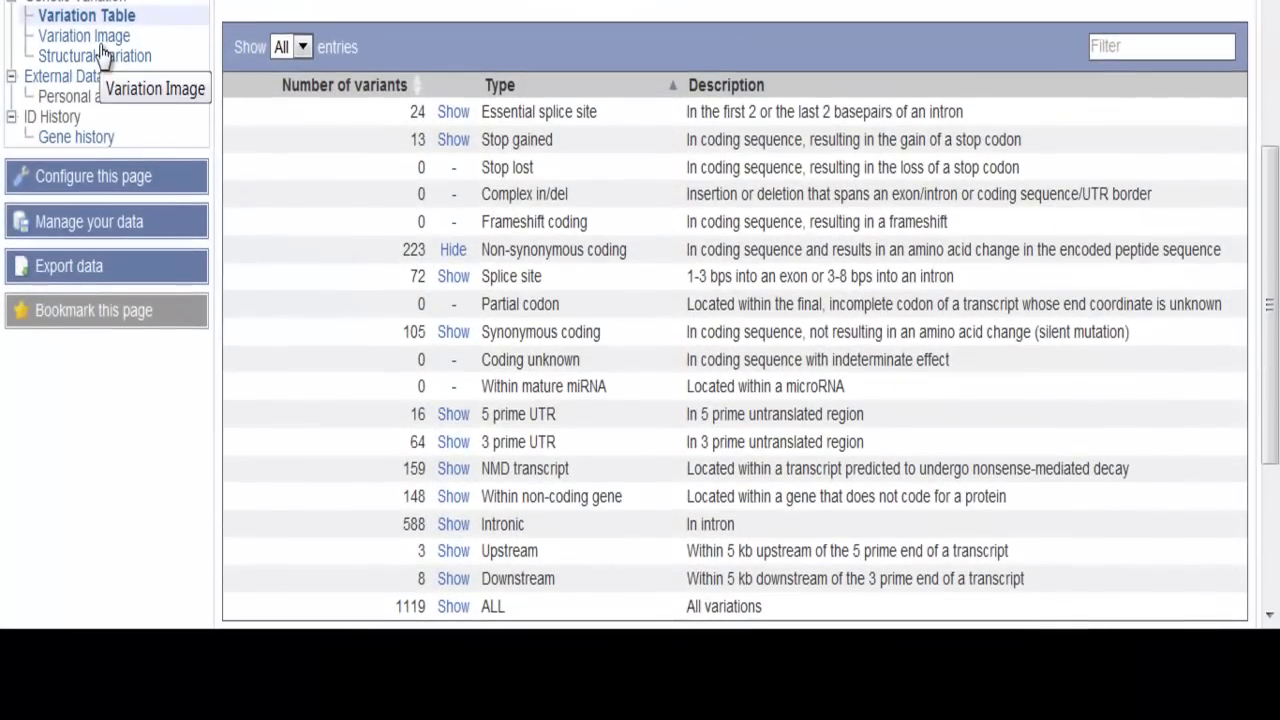
Open the gene's Structural Variation display and inspect the details of the uppermost variant in the structural variants track
left_click(103, 125)
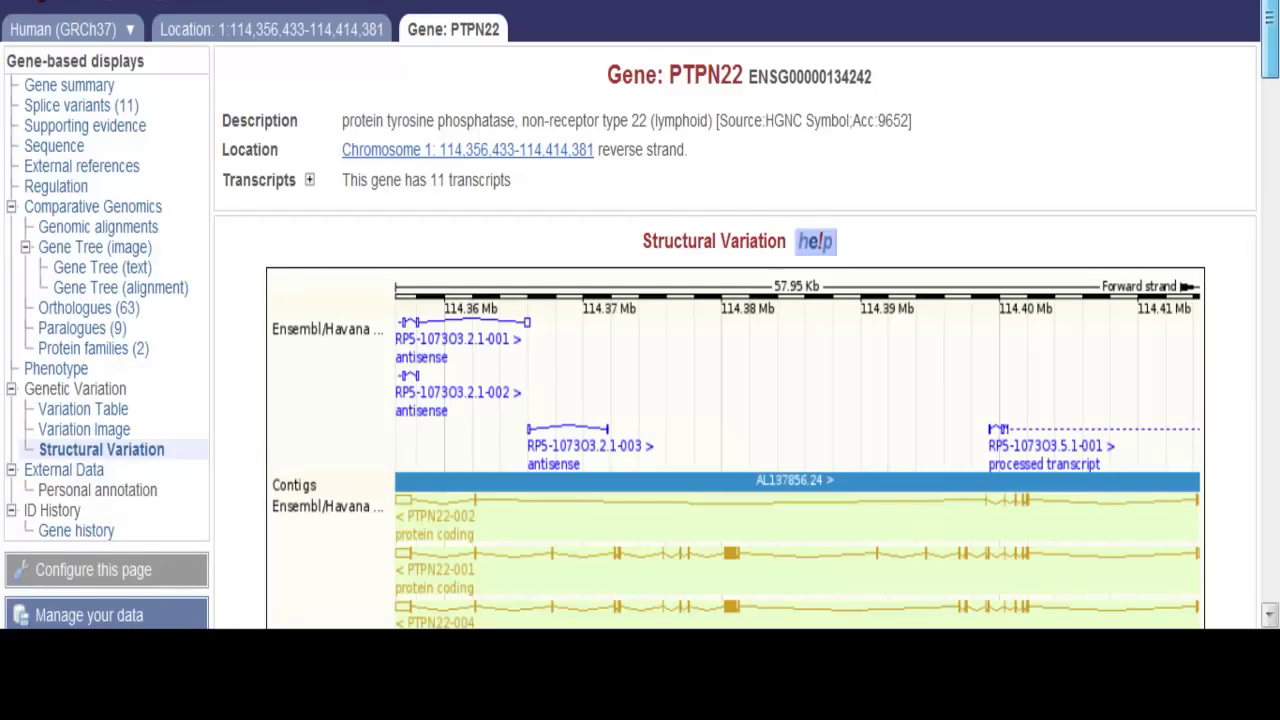
scroll(640, 315, "down", 1)
scroll(640, 315, "down", 1)
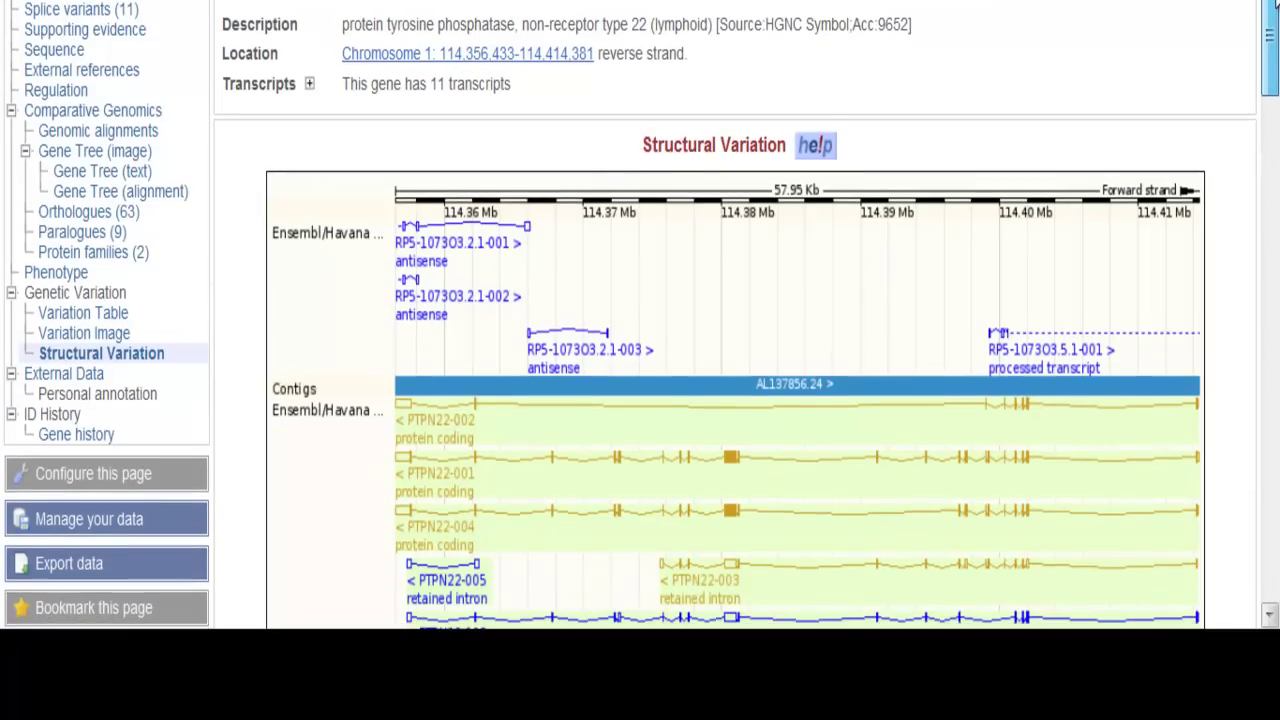
scroll(640, 315, "down", 3)
left_click_drag(1275, 25, 1275, 153)
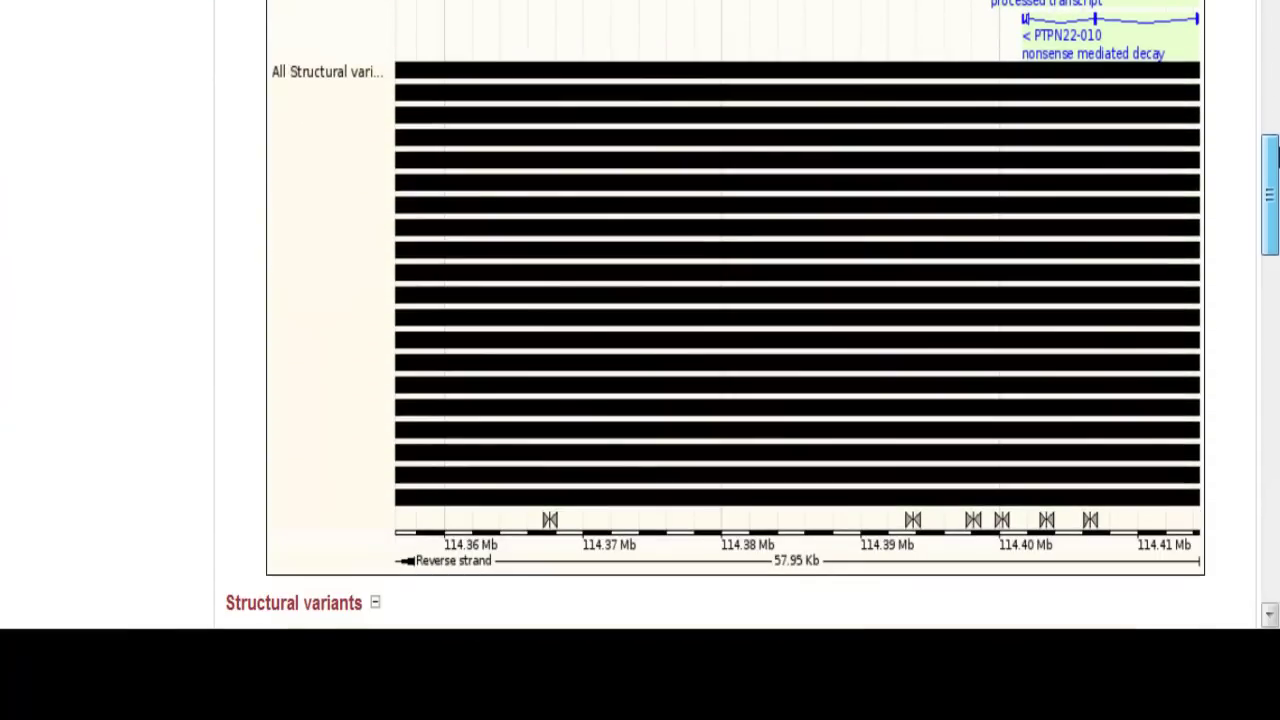
left_click(731, 78)
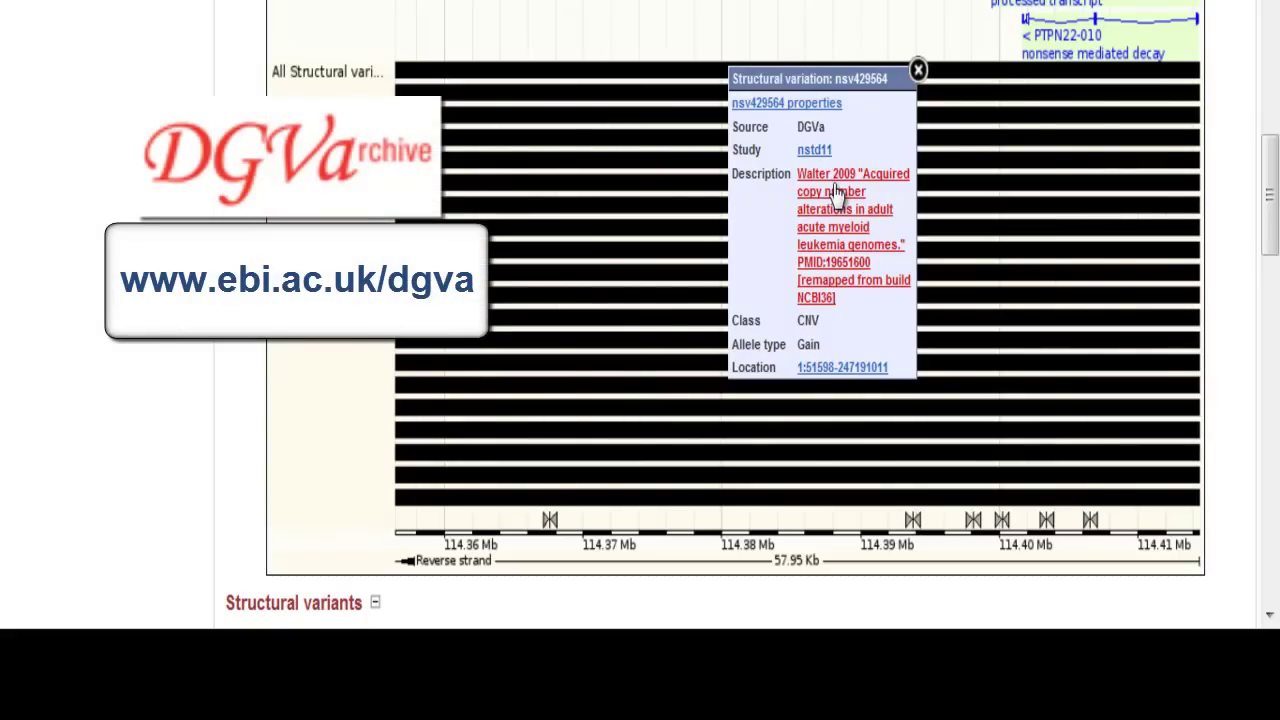
left_click(918, 70)
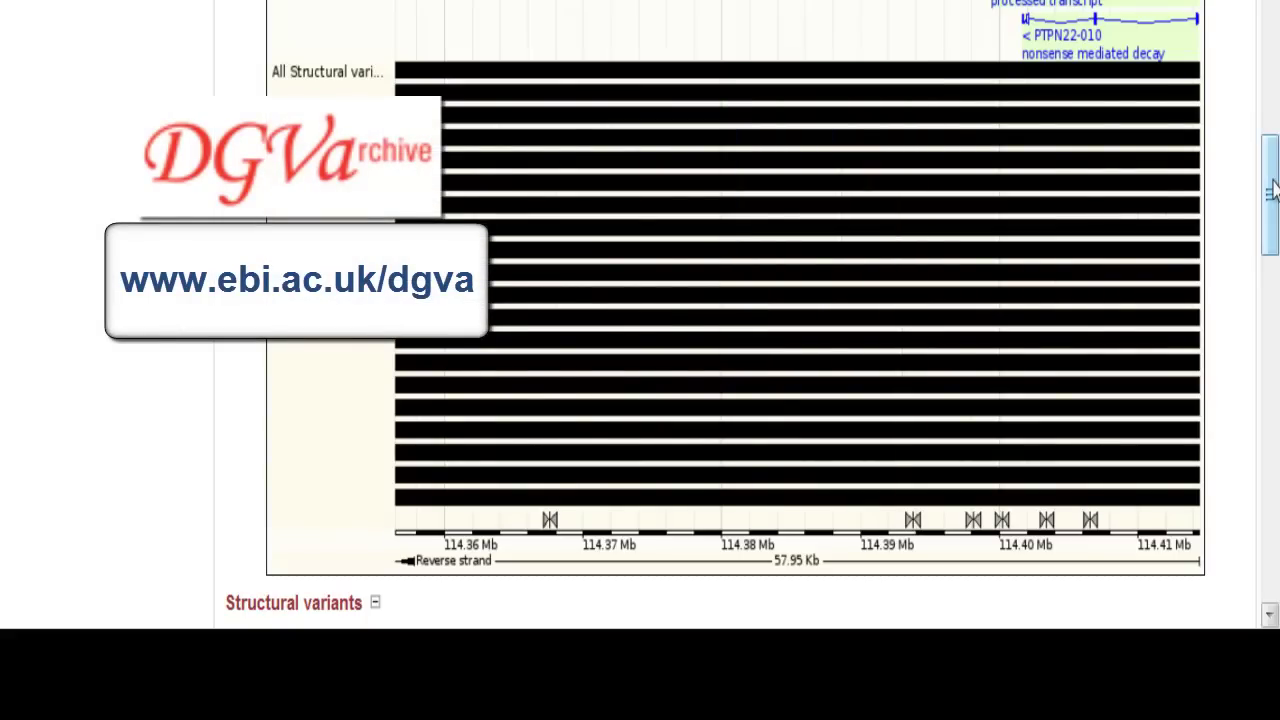
Open the help page for the Structural Variation display
left_click_drag(1273, 190, 1274, 20)
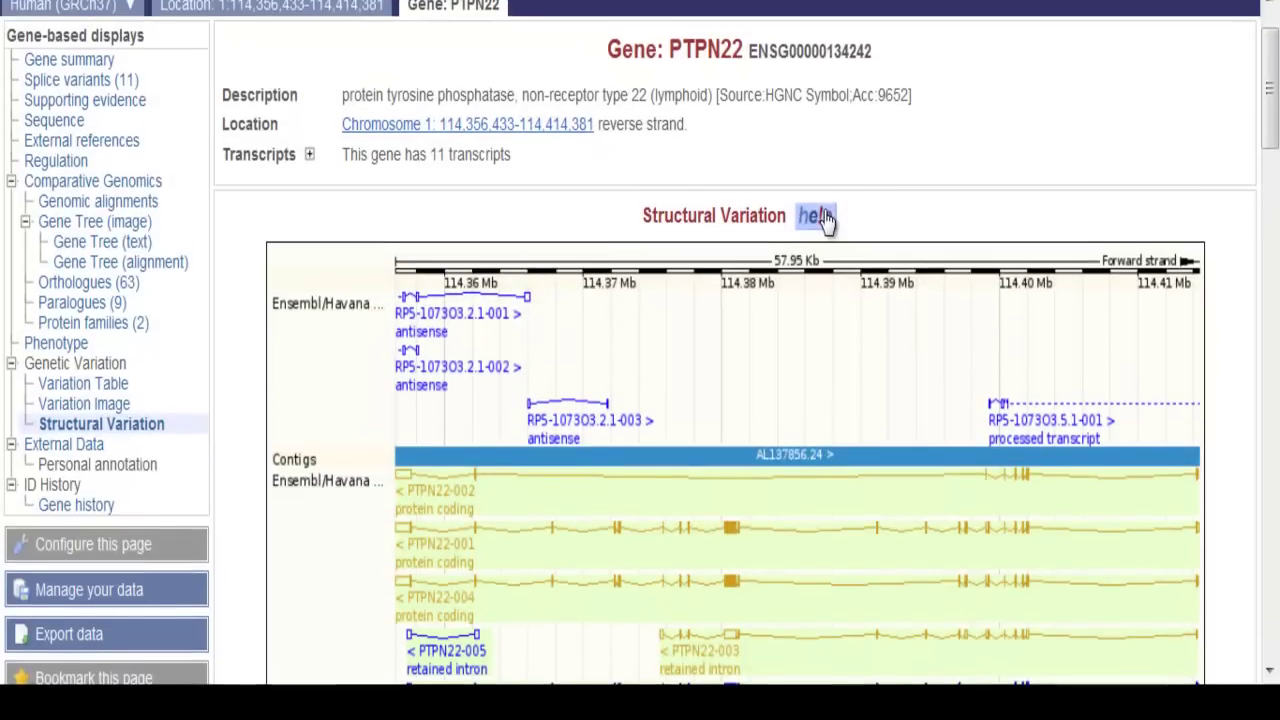
left_click(815, 160)
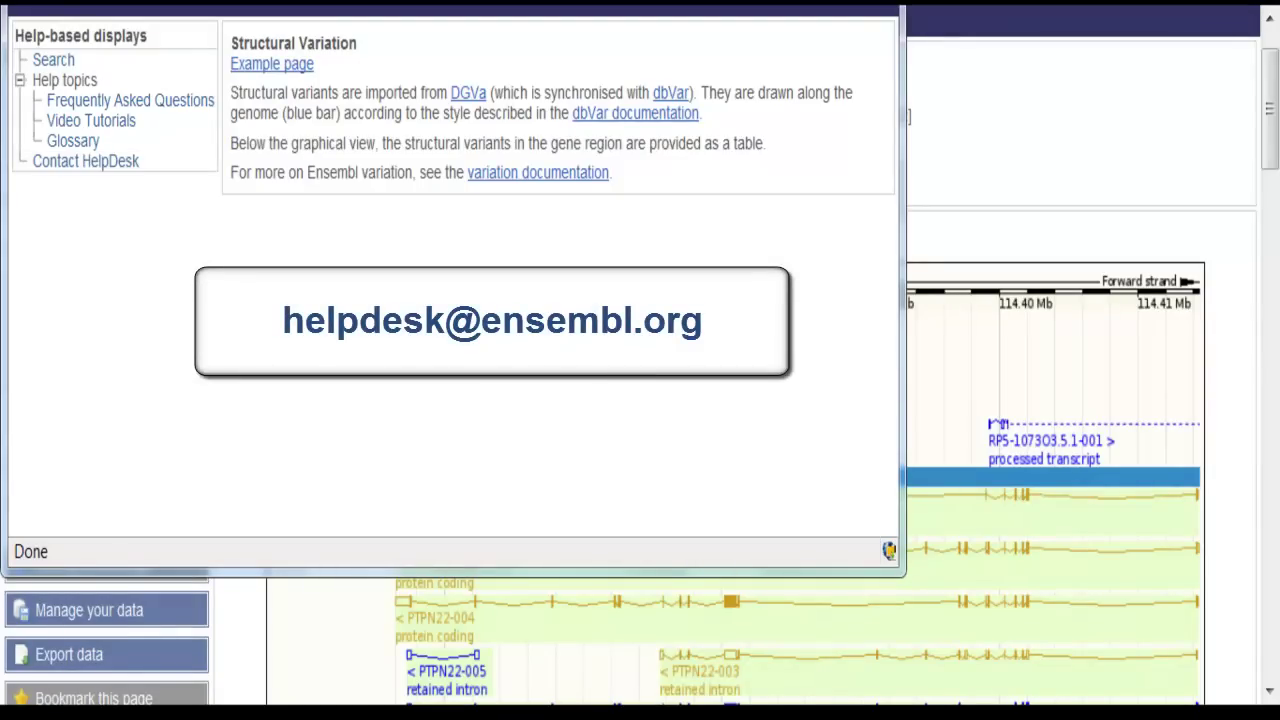
Open the summary of transcript PTPN22-001 and hide its transcript table and the note on transcript and gene level displays
key("alt+F4")
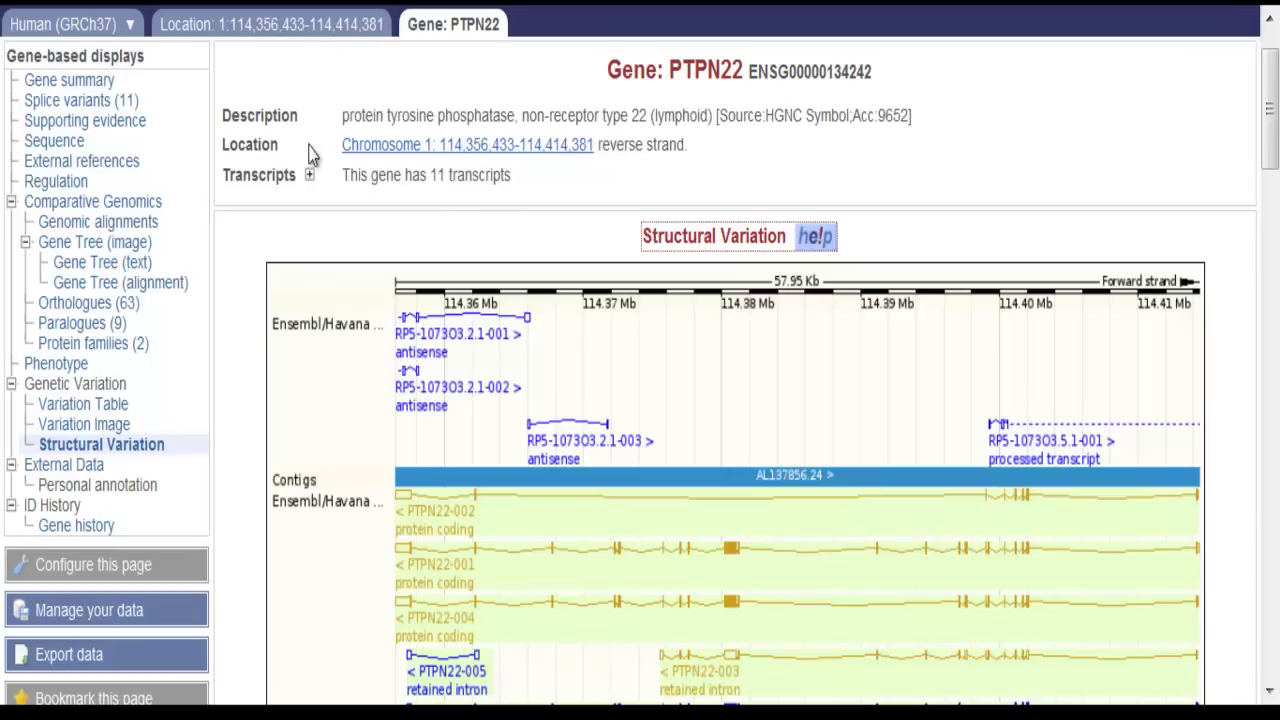
left_click(310, 178)
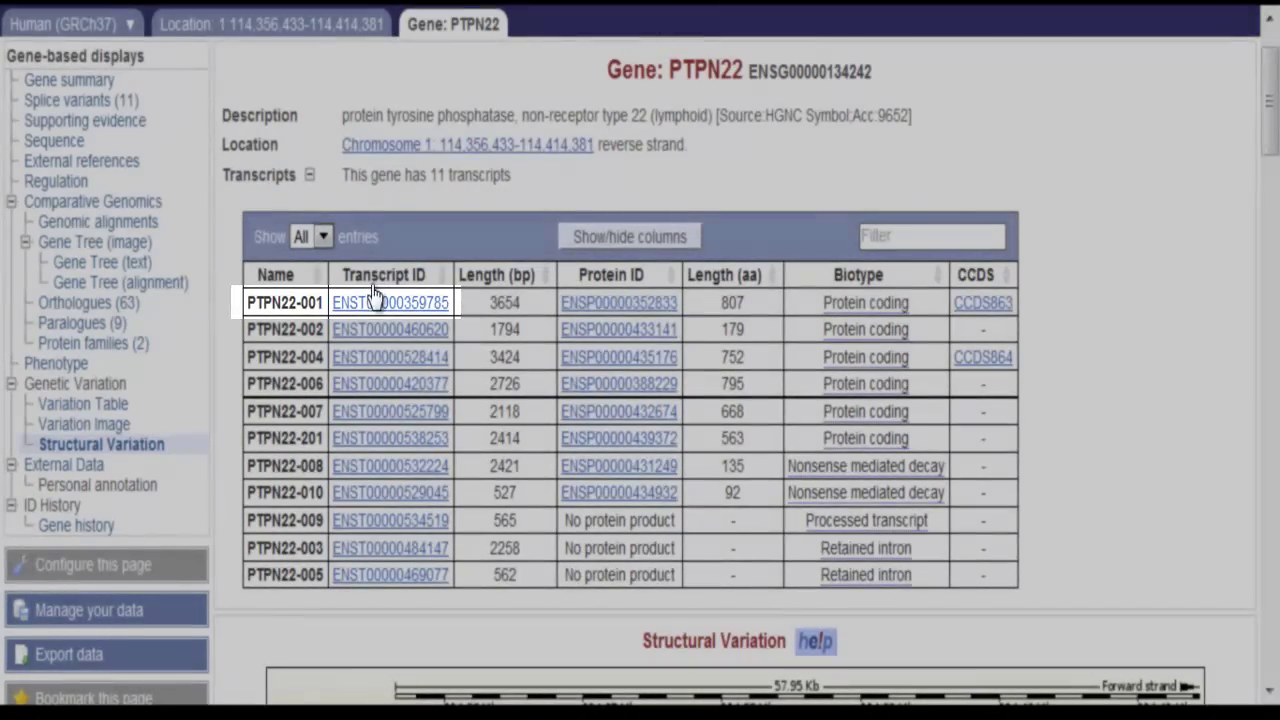
left_click(356, 302)
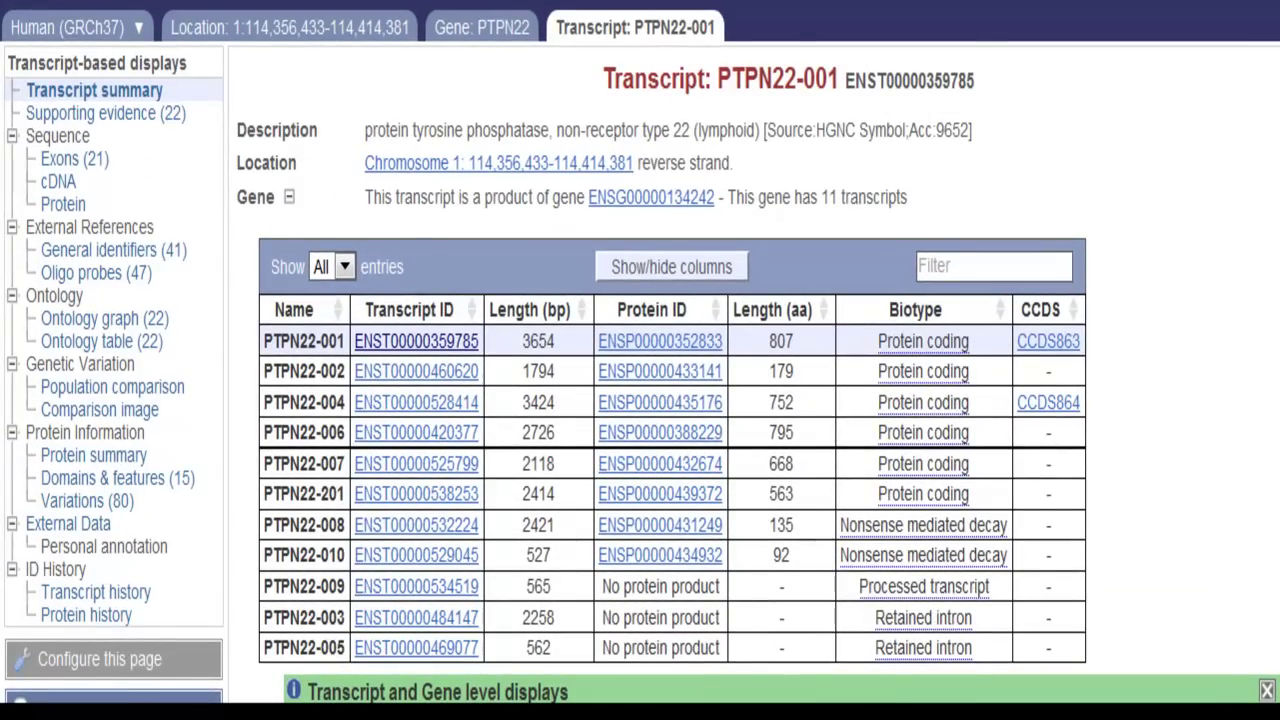
left_click(289, 197)
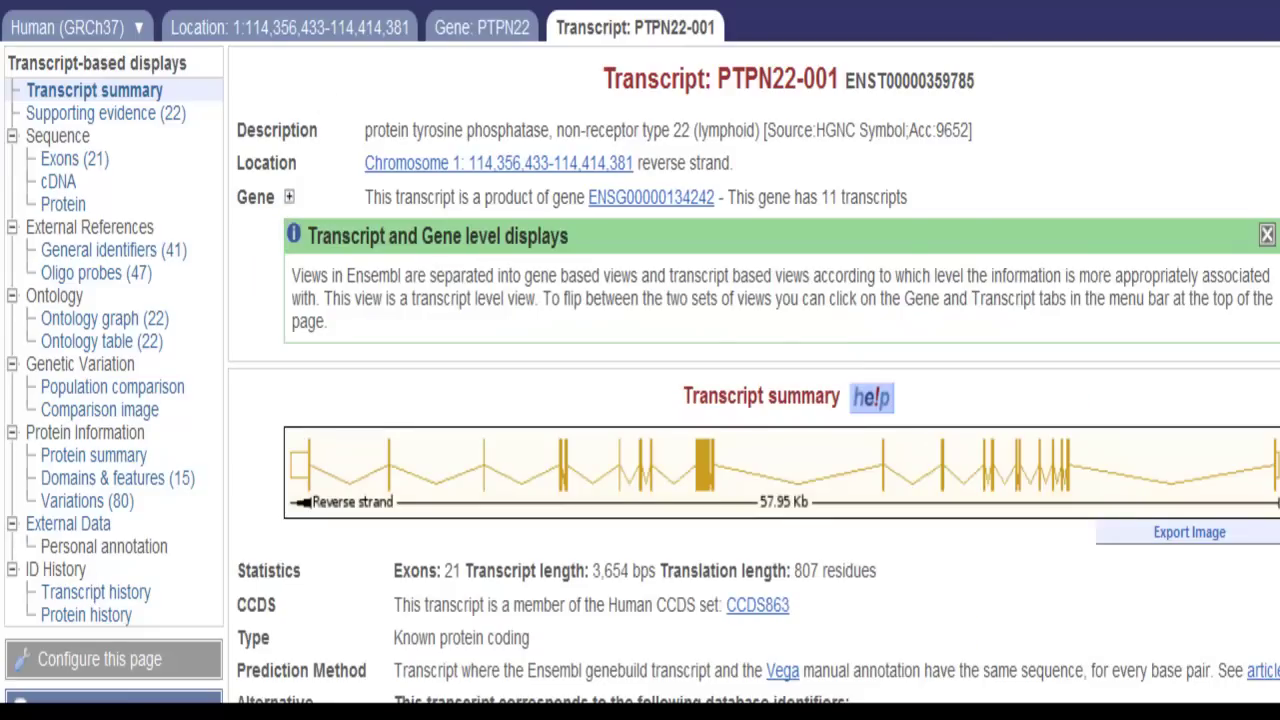
left_click(1267, 234)
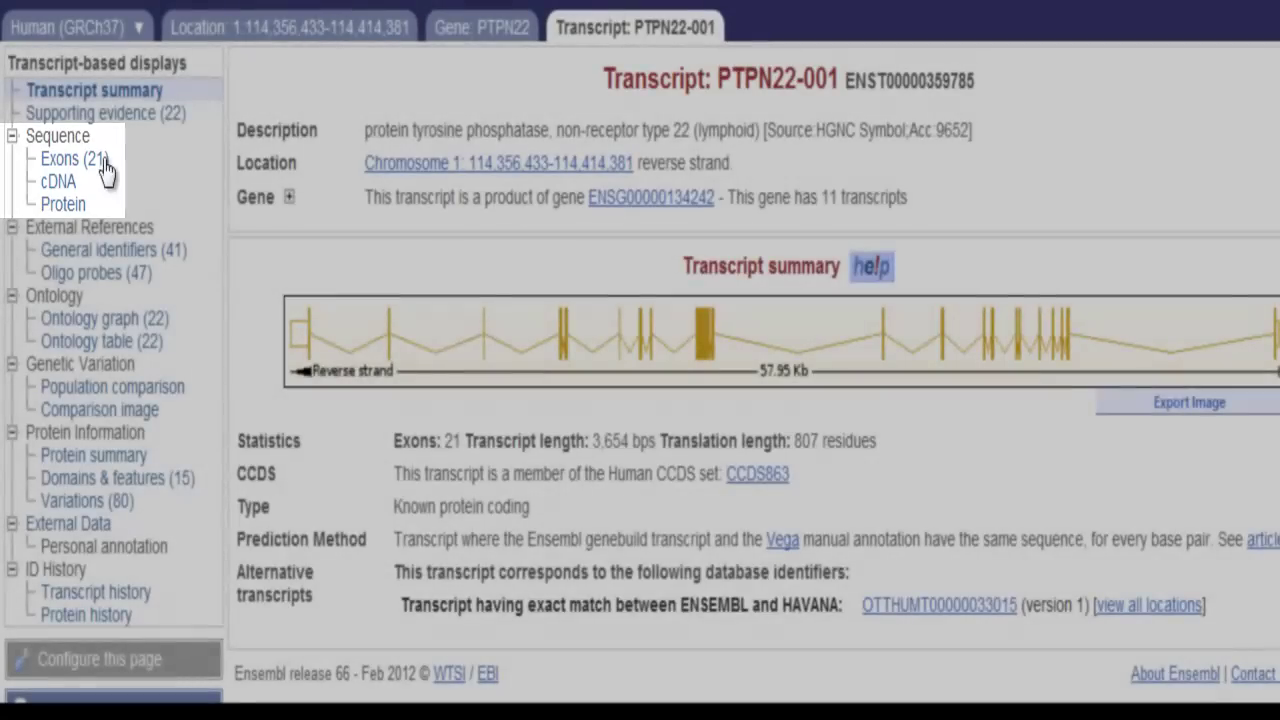
Open the transcript's exon sequences and configure them to show variations and the full intronic sequence
left_click(105, 162)
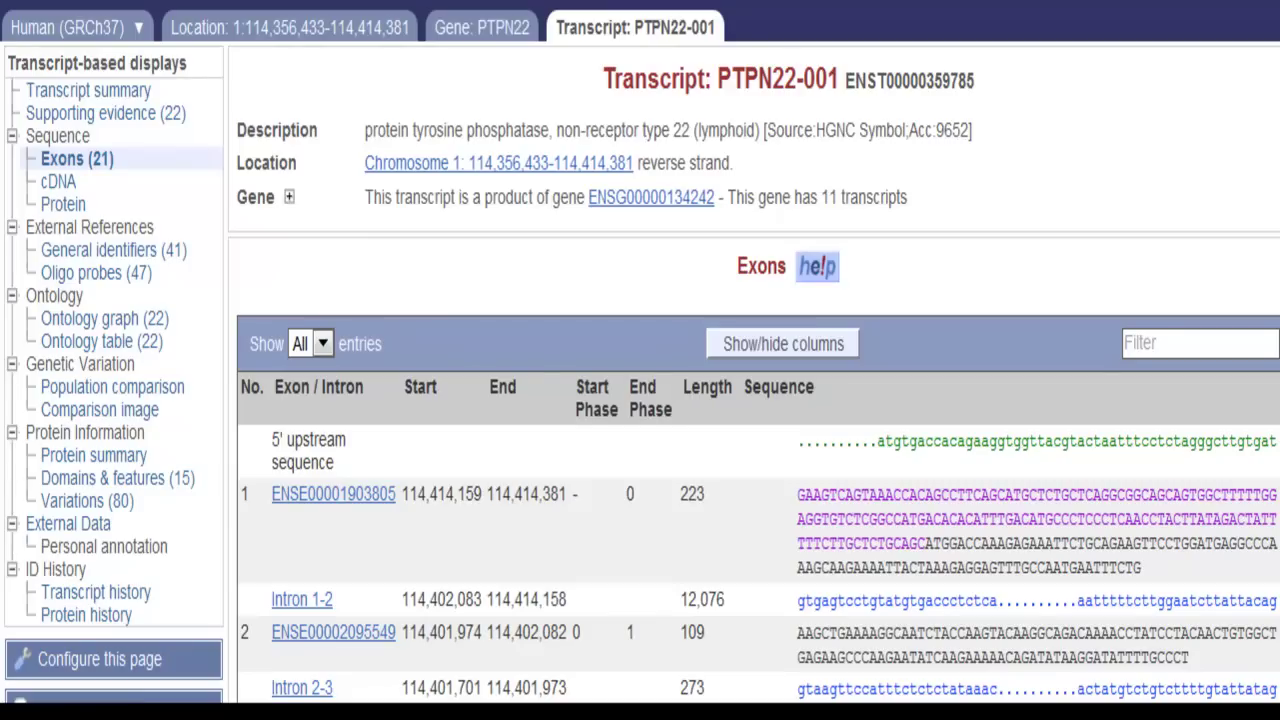
scroll(758, 400, "down", 3)
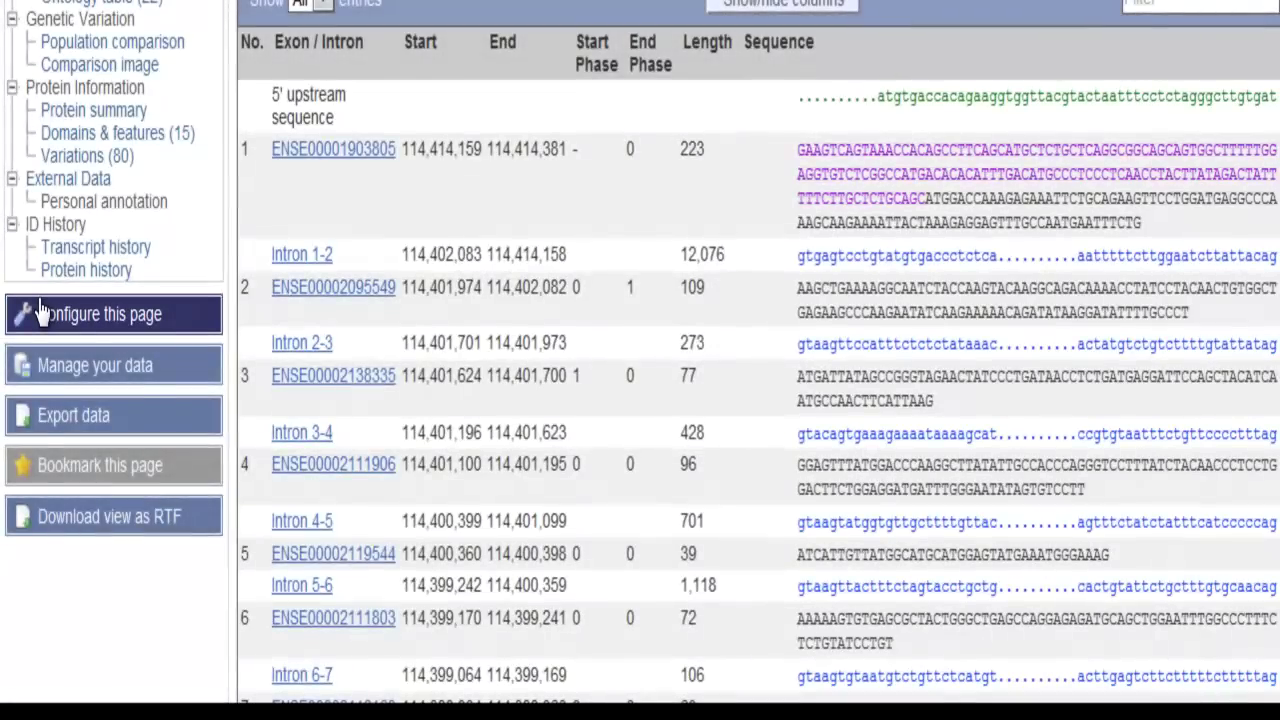
left_click(40, 313)
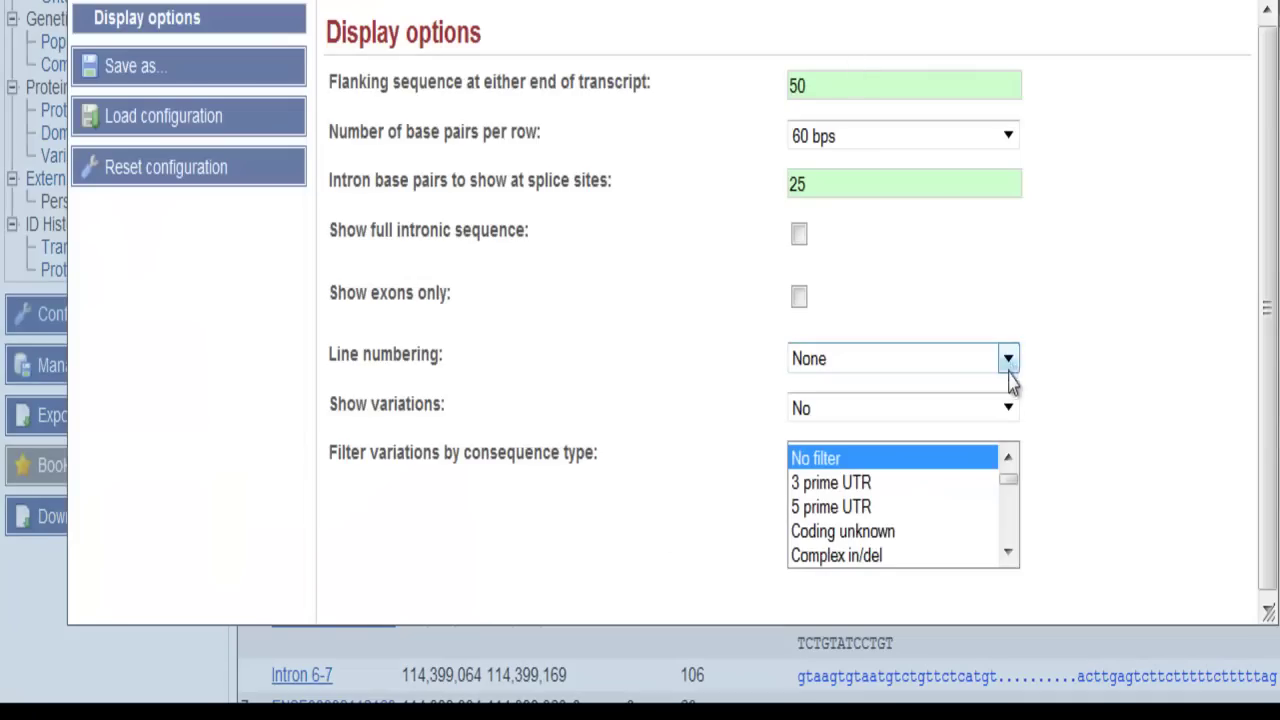
left_click(1008, 408)
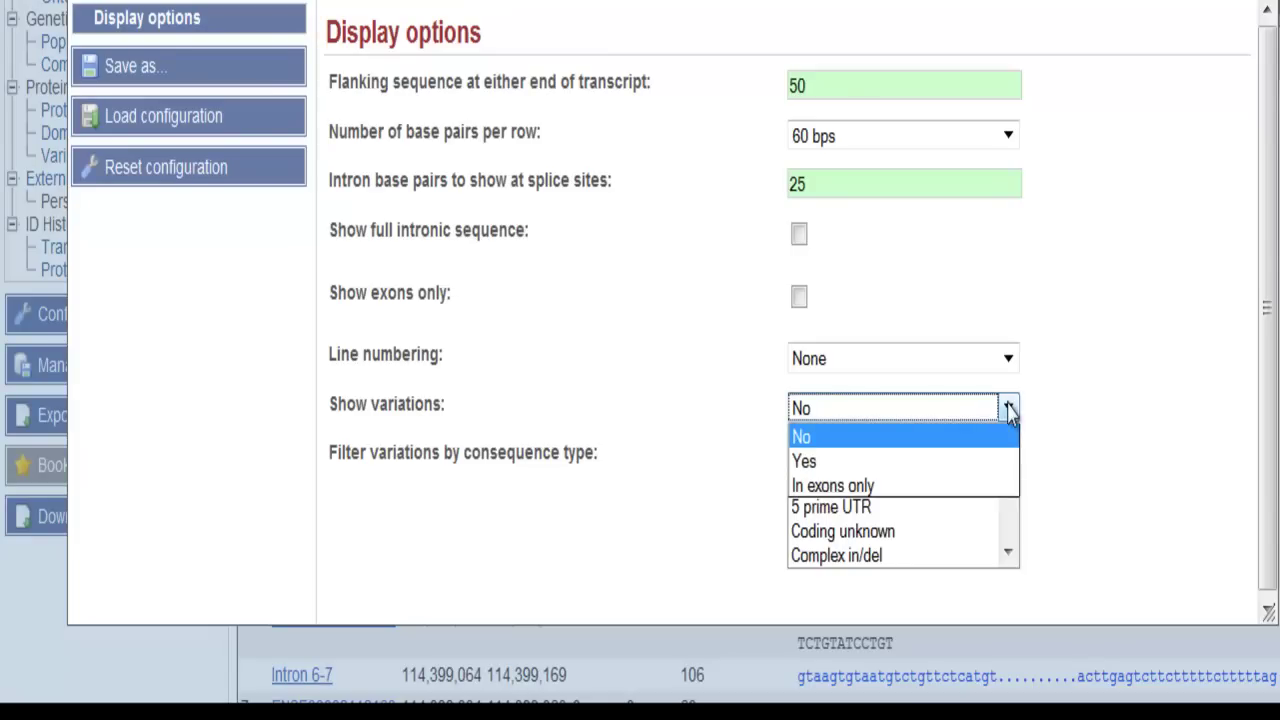
left_click(950, 465)
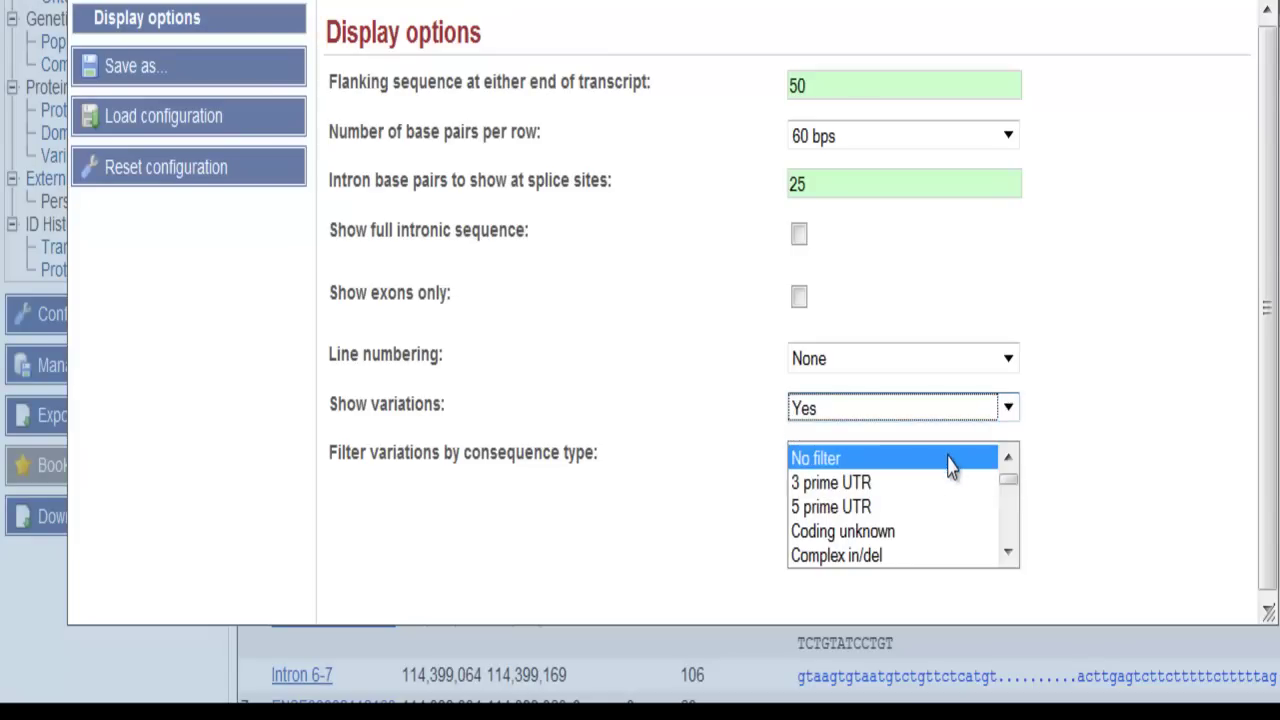
left_click(799, 236)
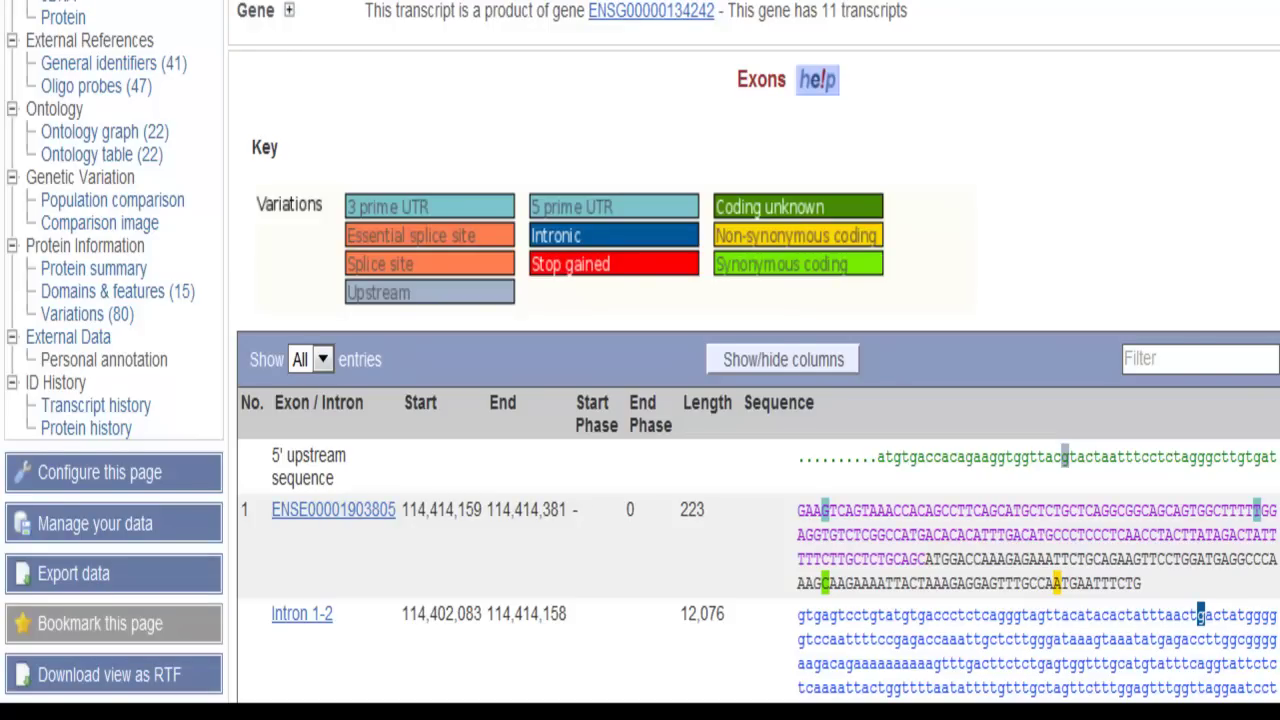
scroll(640, 360, "down", 3)
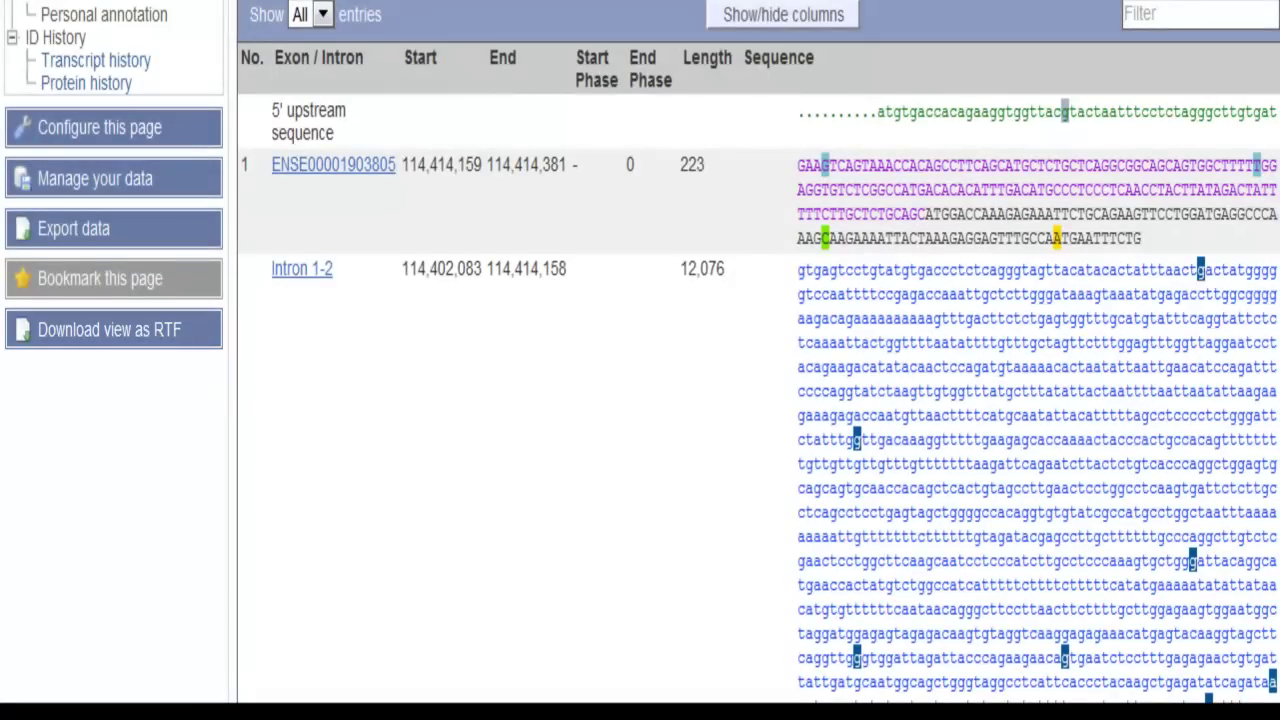
Open the transcript's cDNA sequence and examine how variations are marked on its codons and amino acids
scroll(640, 360, "up", 5)
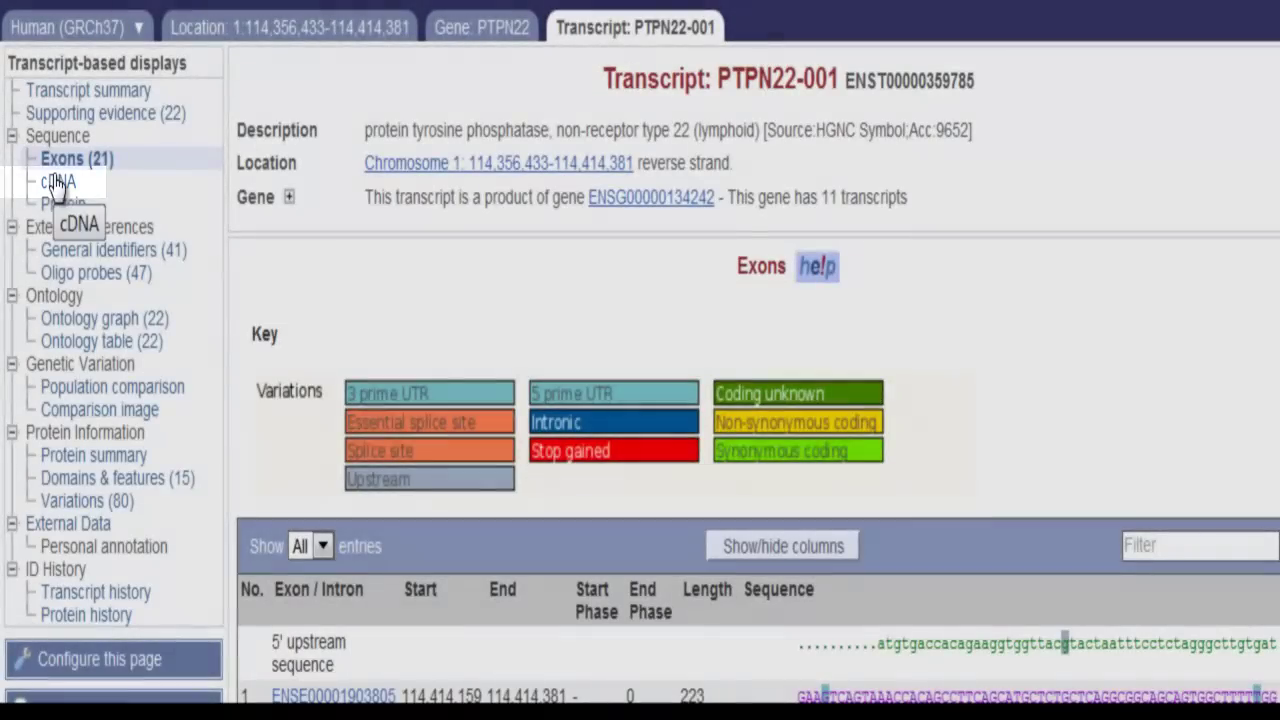
left_click(57, 182)
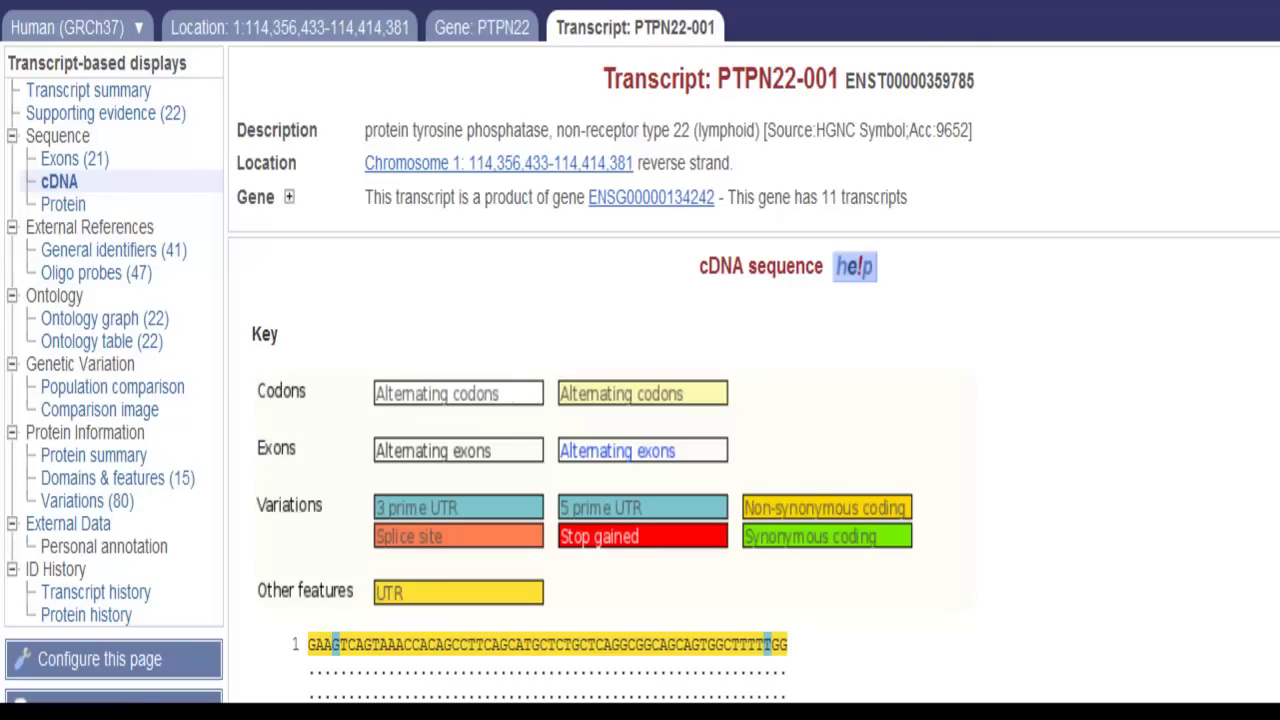
scroll(640, 400, "down", 5)
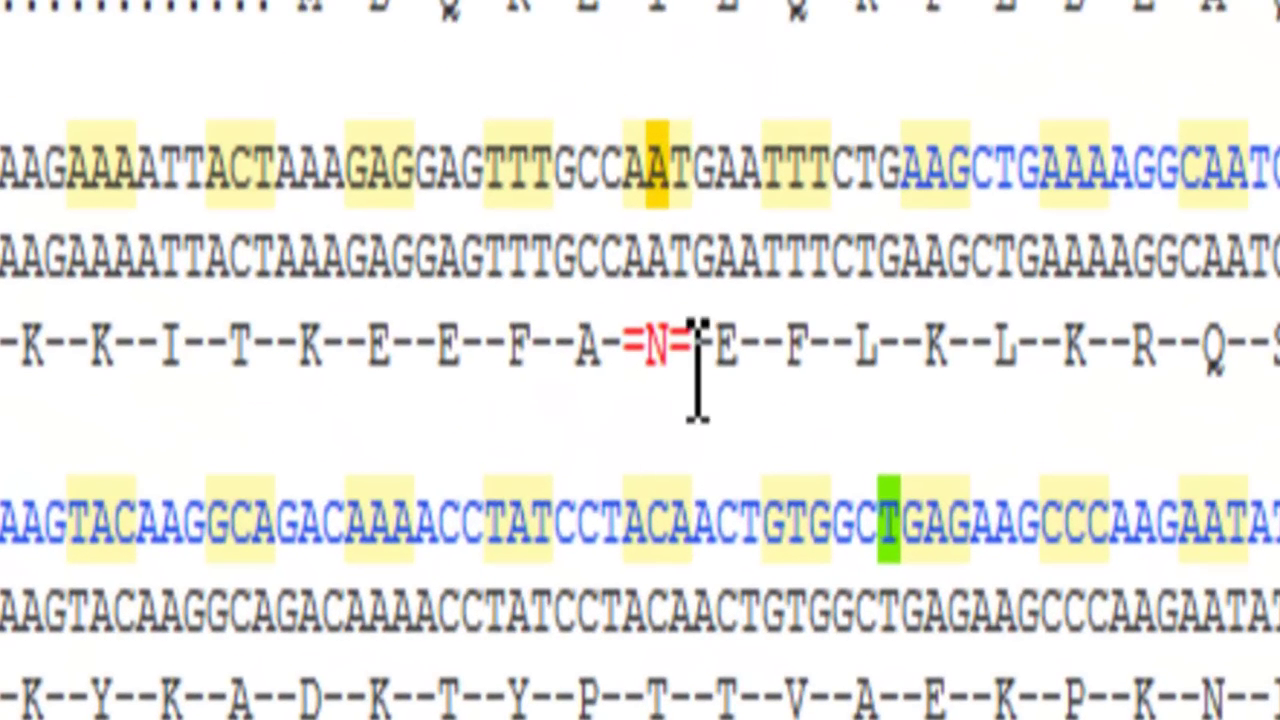
mouse_move(682, 370)
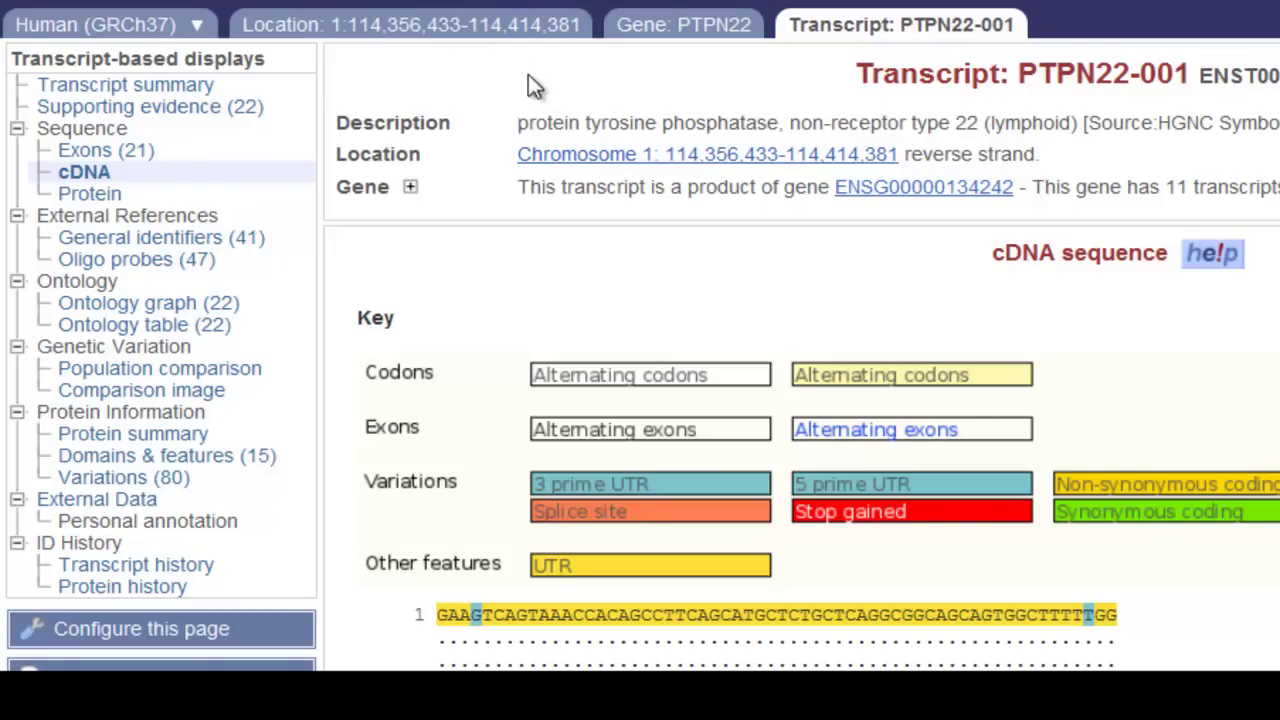
Open the gene's location view and turn off the Human RefSeq/ENA cDNA track in the region image configuration
left_click(490, 24)
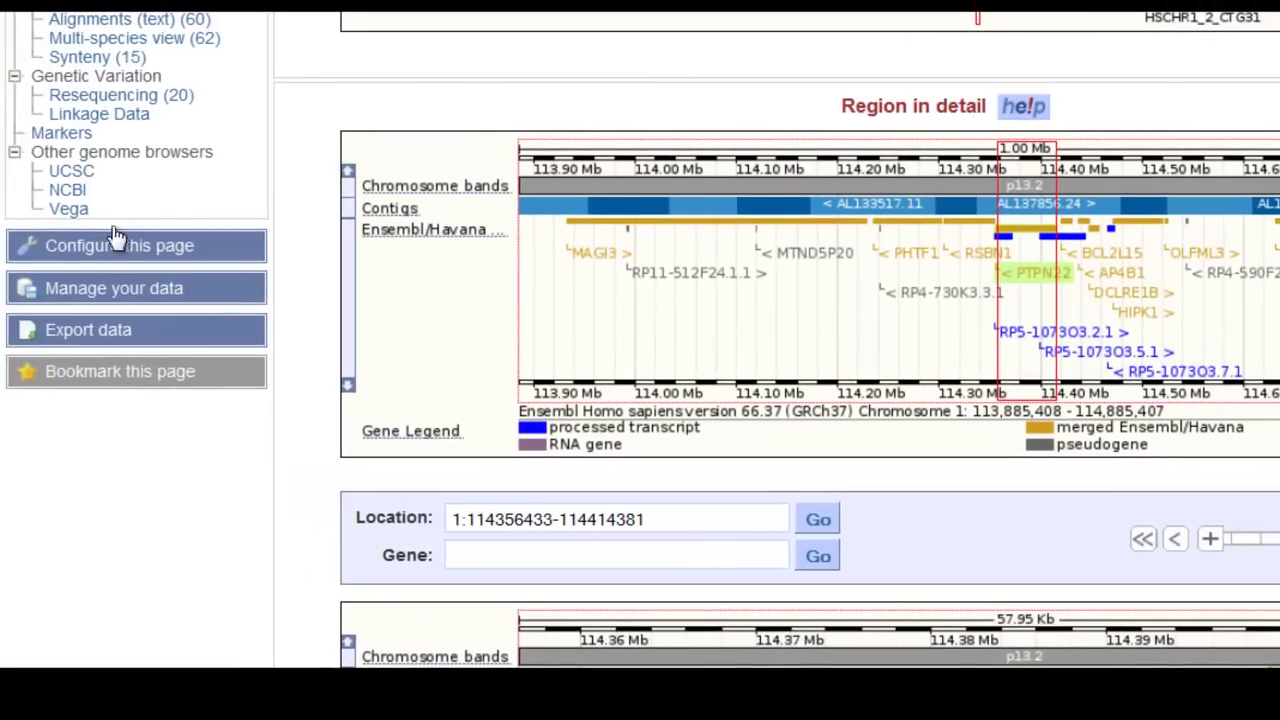
left_click(118, 247)
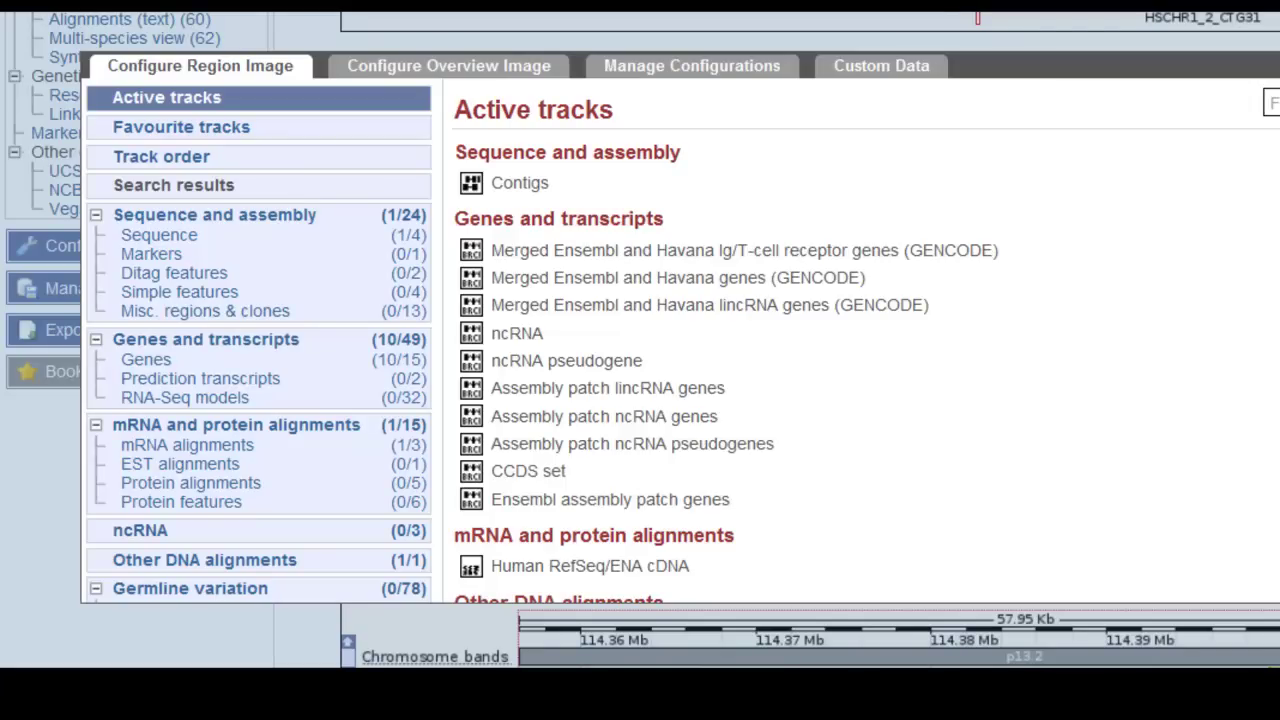
scroll(680, 340, "down", 5)
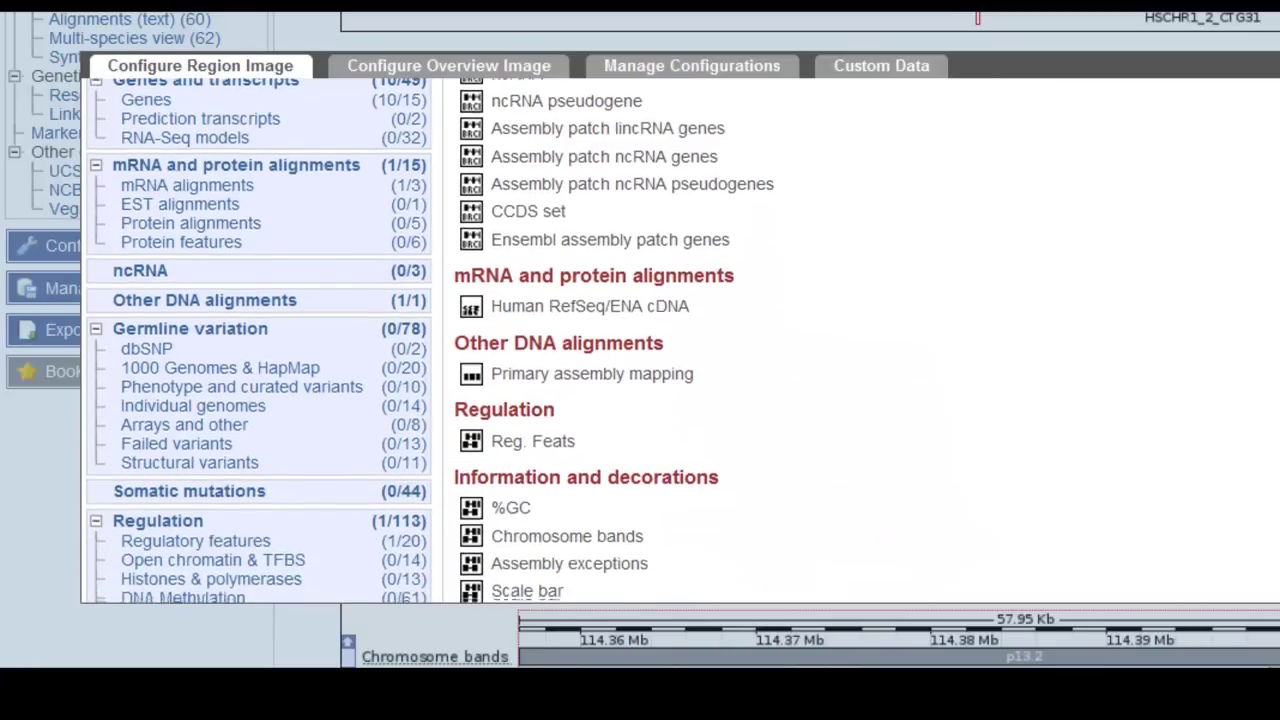
left_click(471, 309)
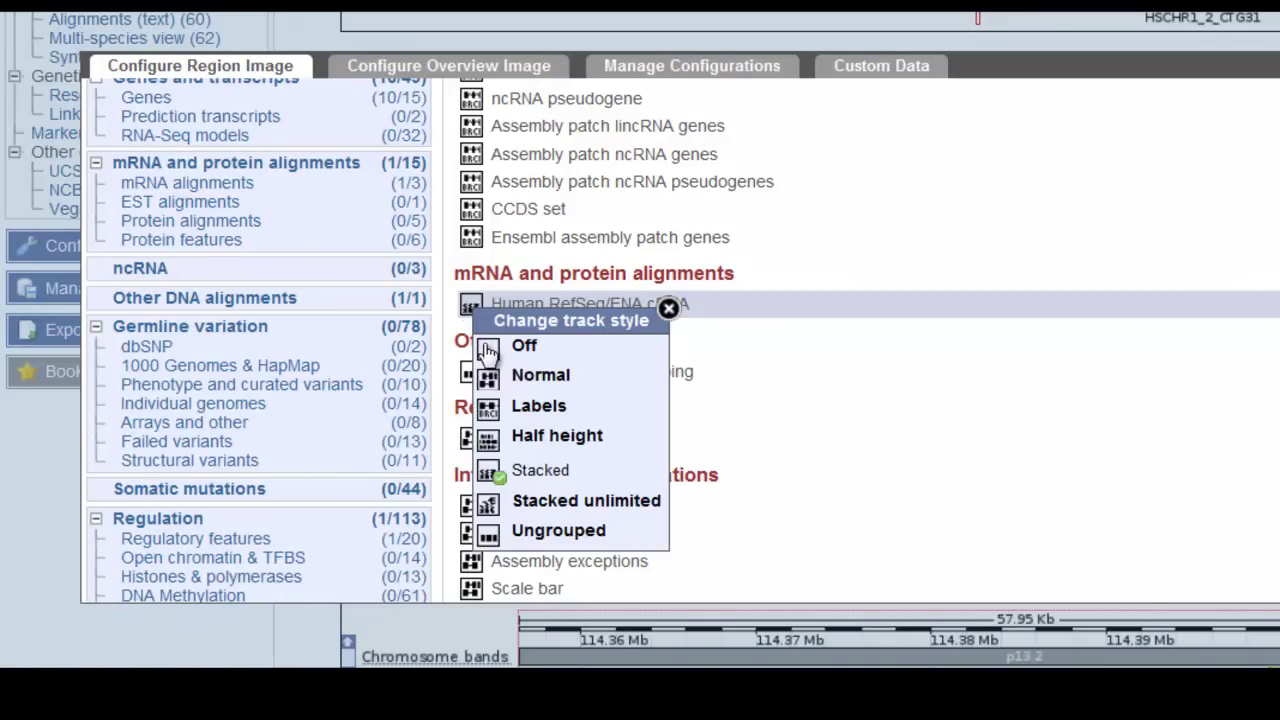
left_click(488, 350)
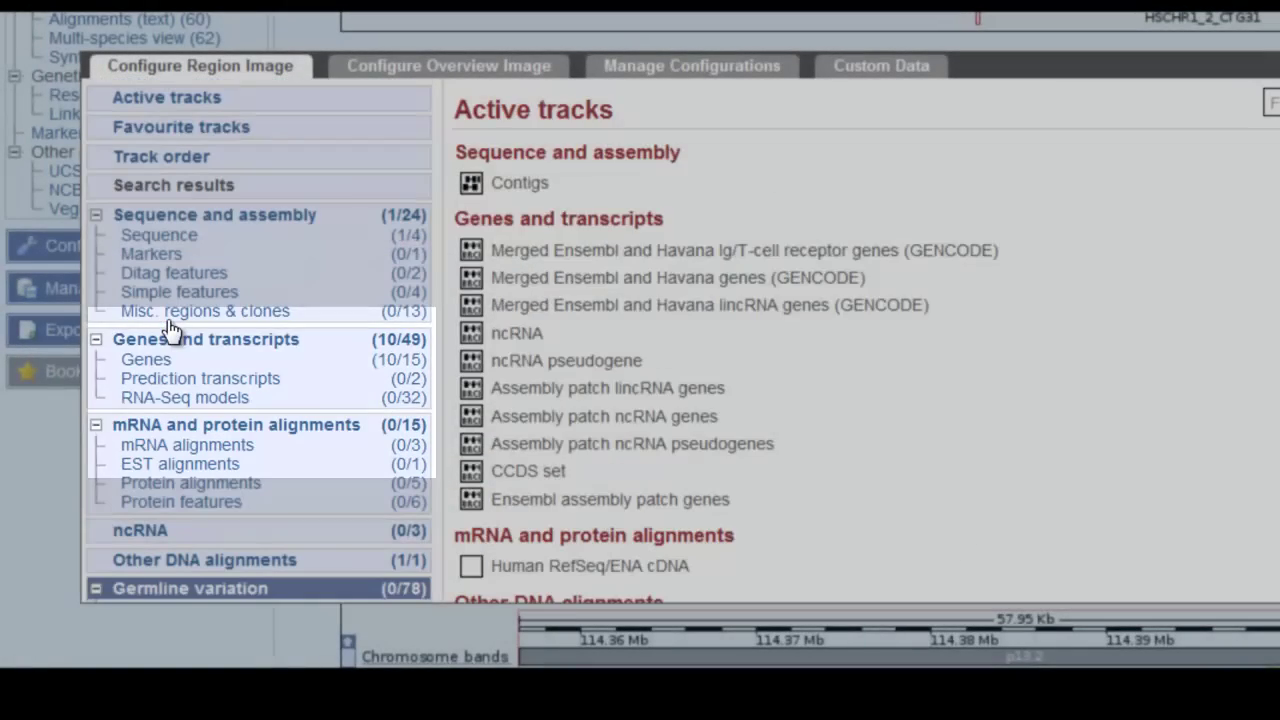
Enable the germline variation tracks Sequence variants (dbSNP and all other sources) and 1000 Genomes - High coverage - Trios - CEU
left_click(170, 586)
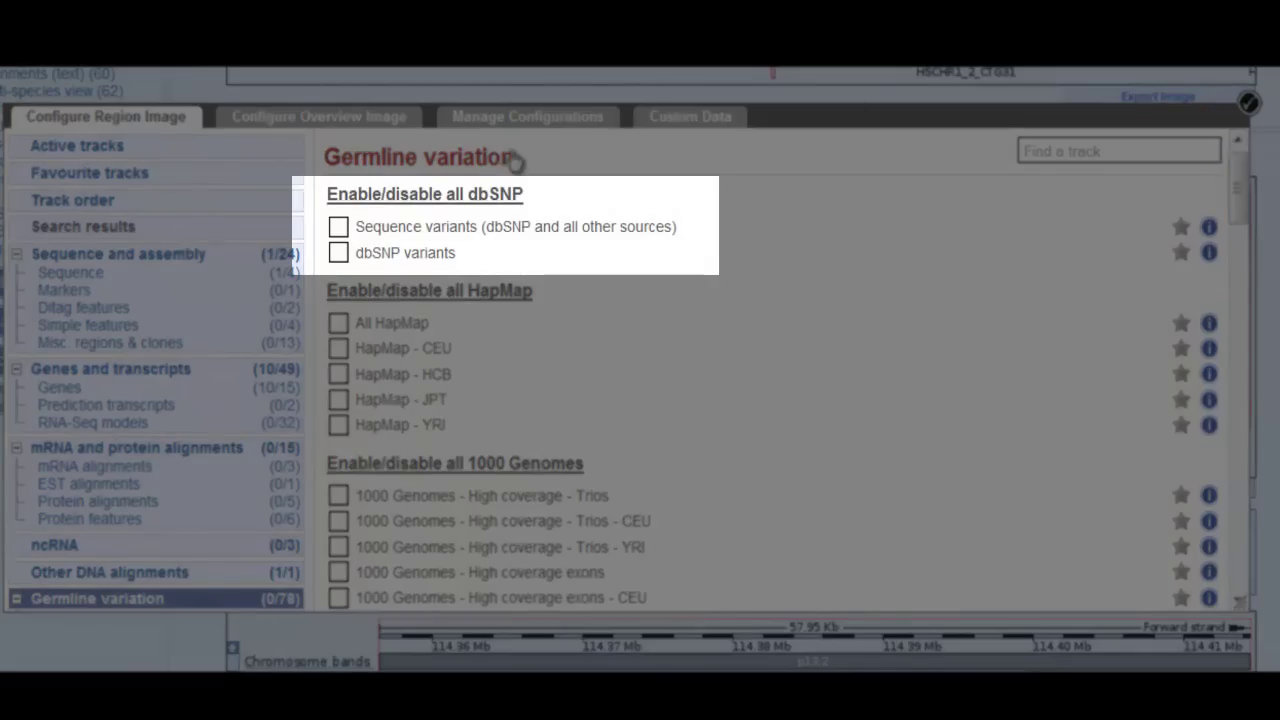
left_click(339, 227)
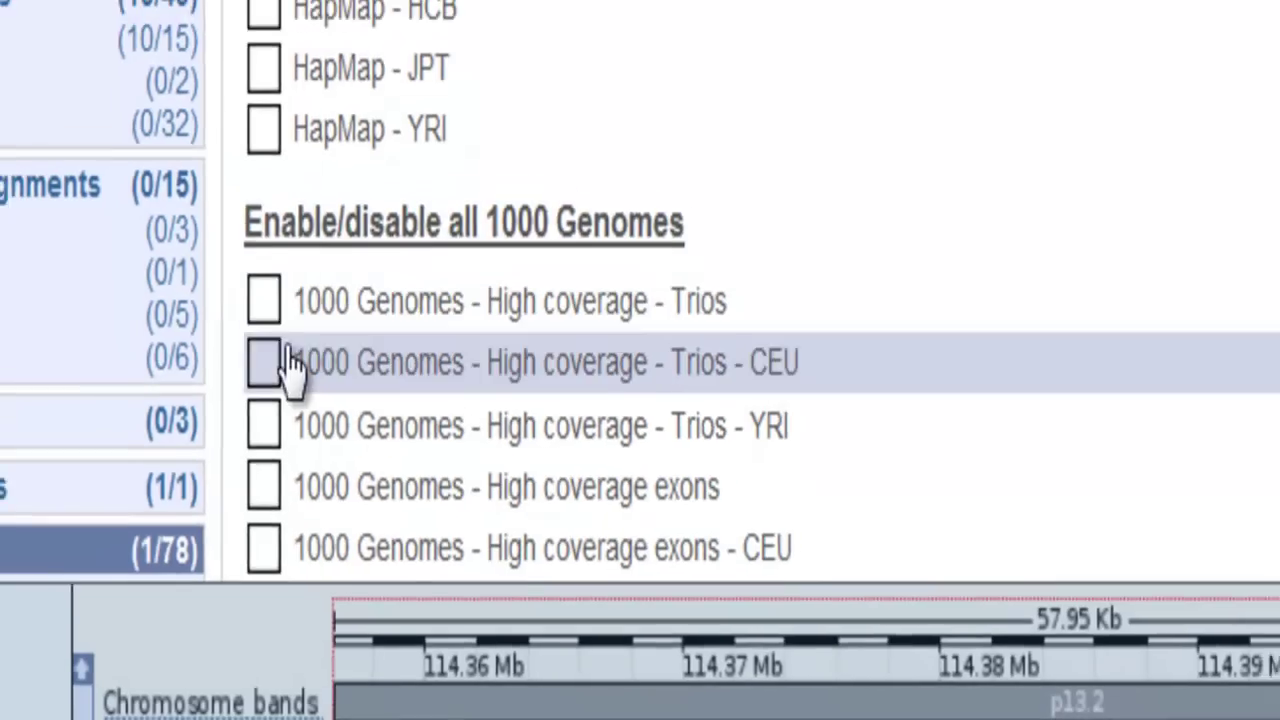
left_click(264, 346)
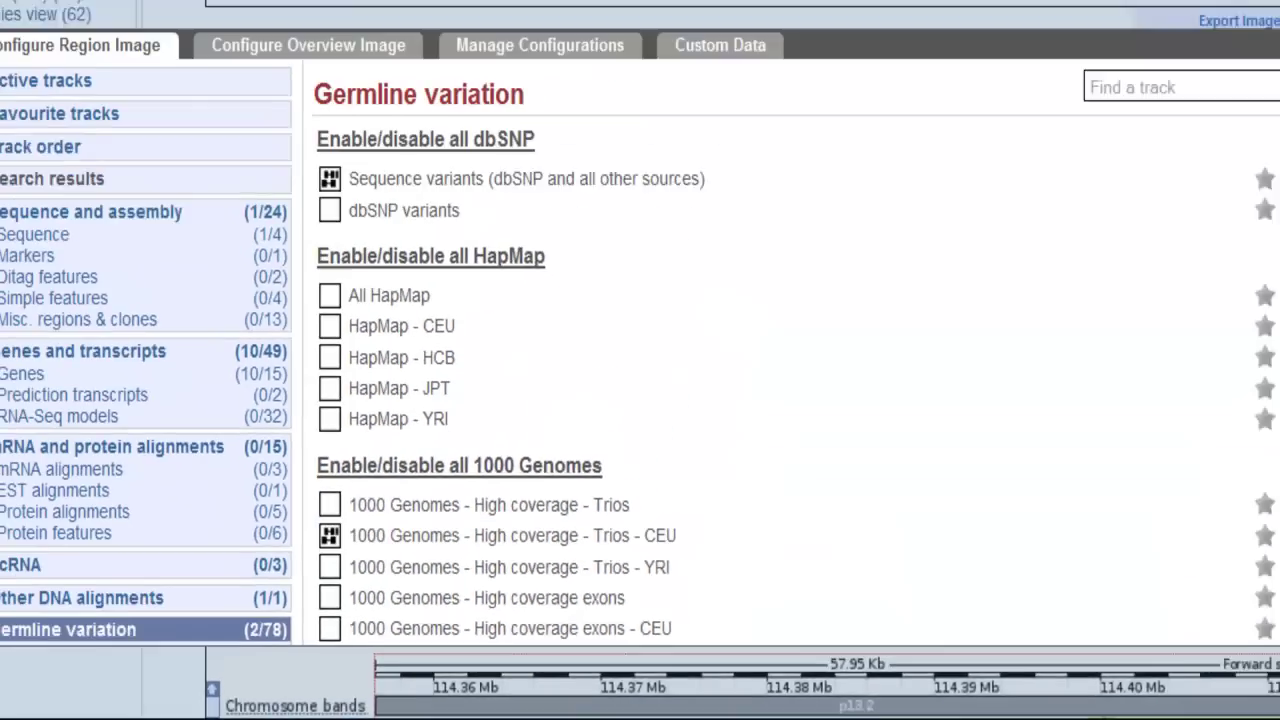
Enable the Structural variants (all sources) track and the external decipher DAS track in Normal style
scroll(1279, 178, "down", 5)
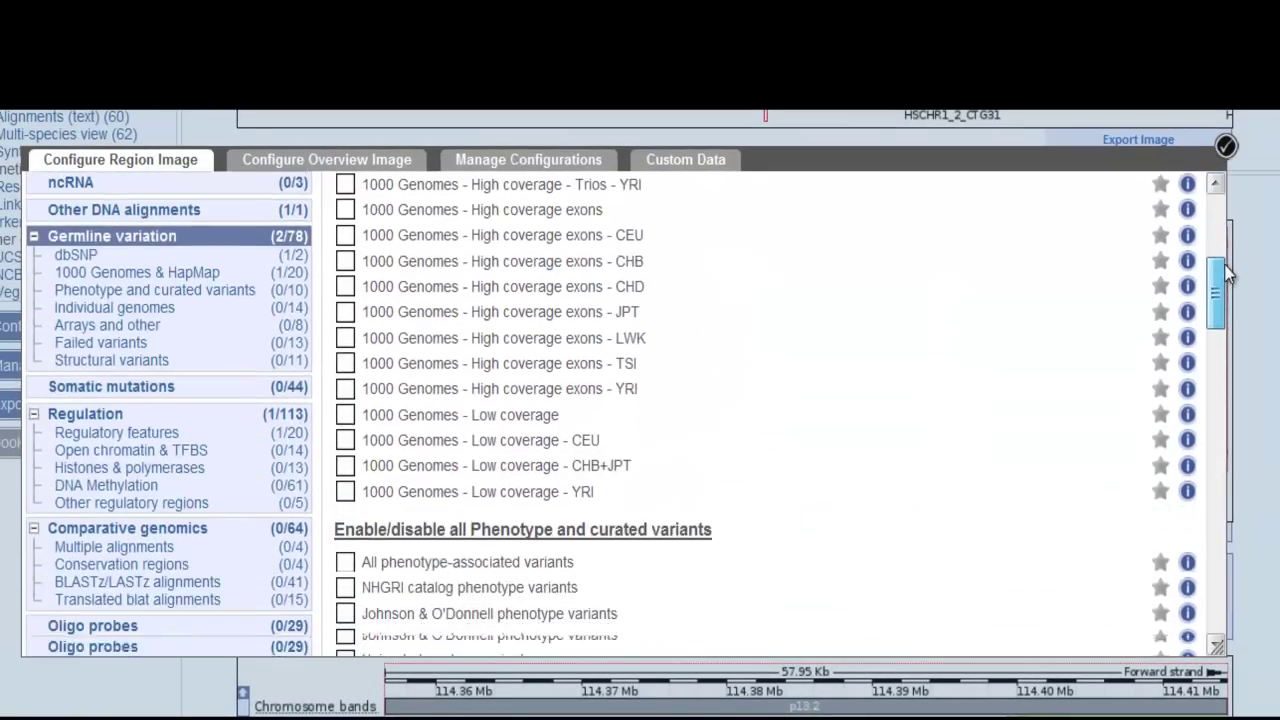
left_click_drag(1228, 275, 1256, 537)
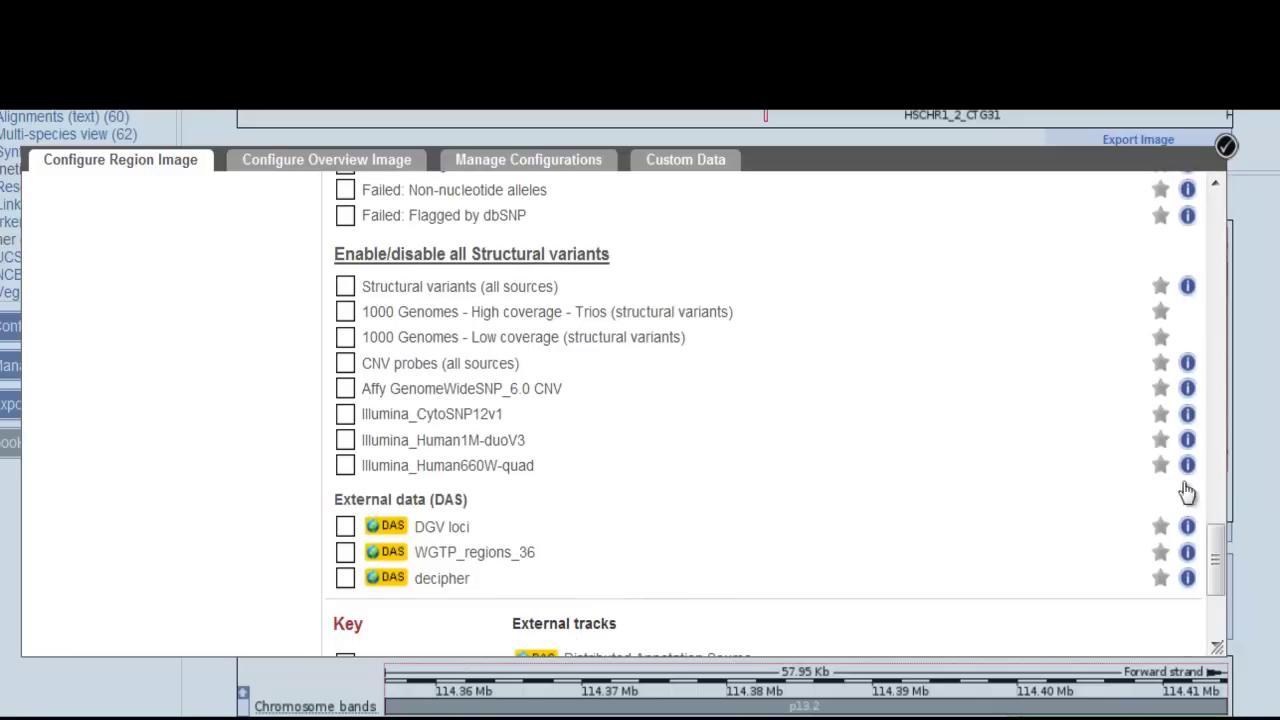
left_click(344, 291)
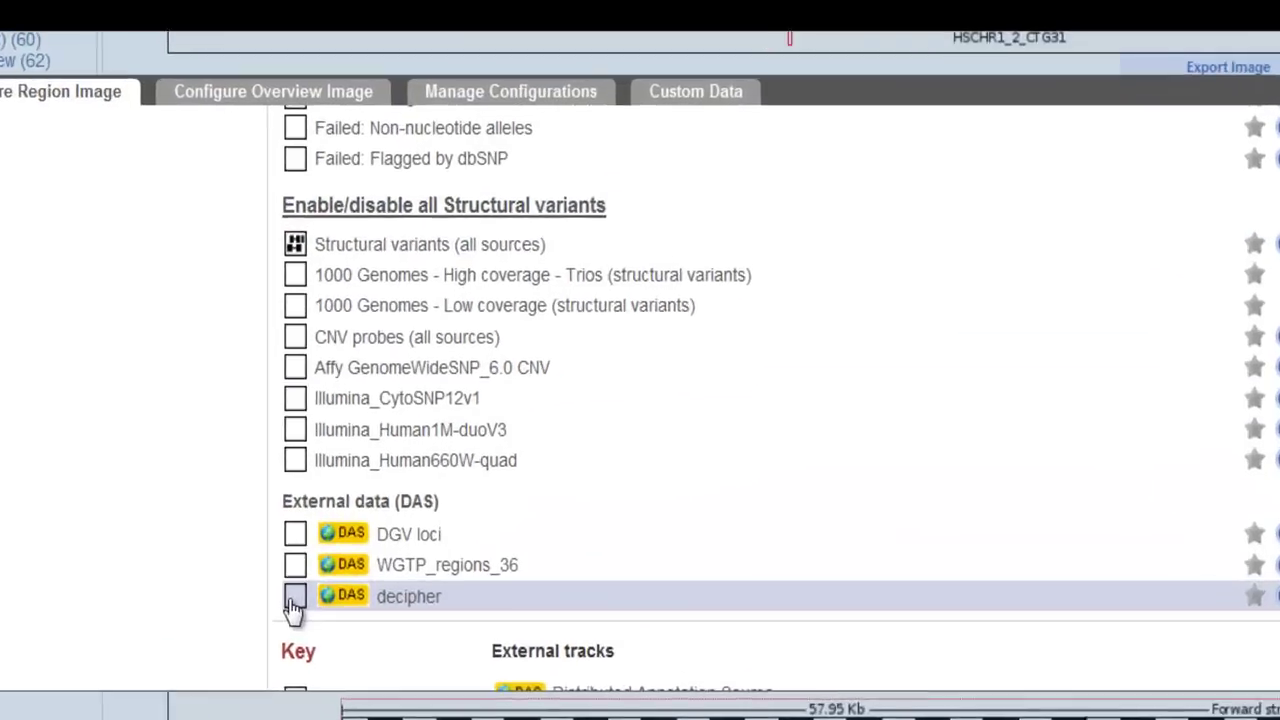
left_click(294, 598)
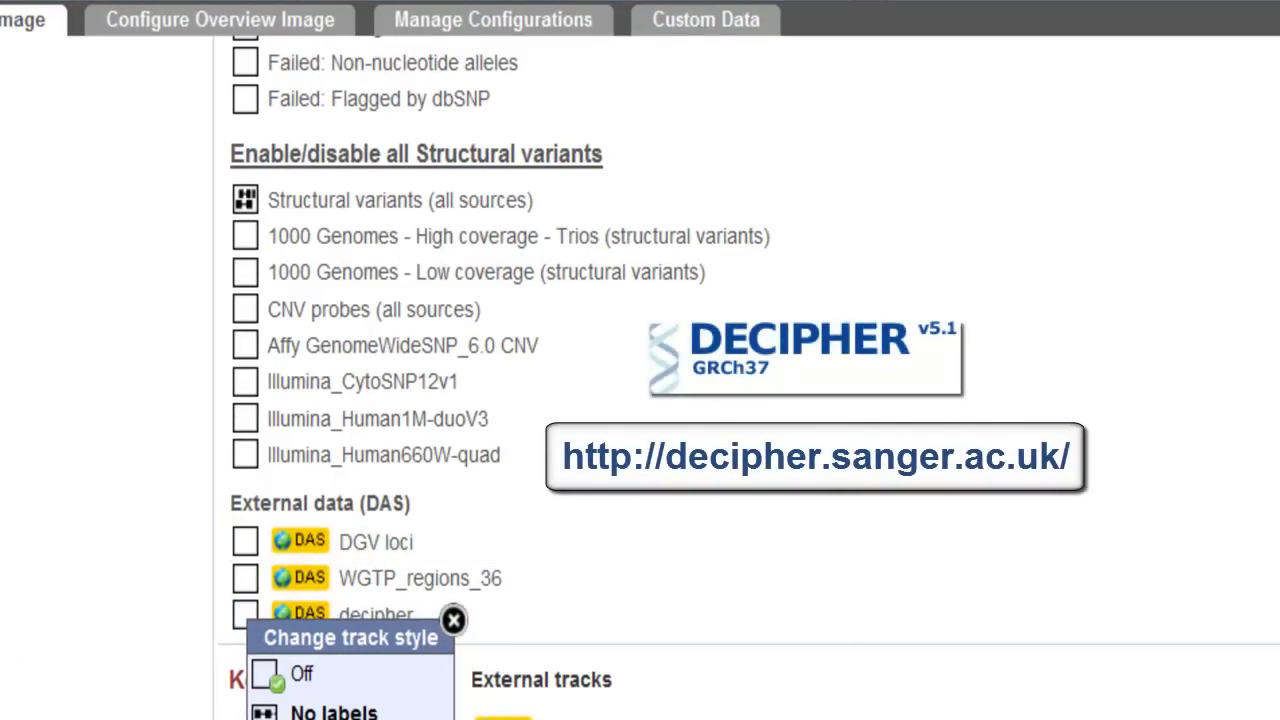
scroll(544, 527, "down", 3)
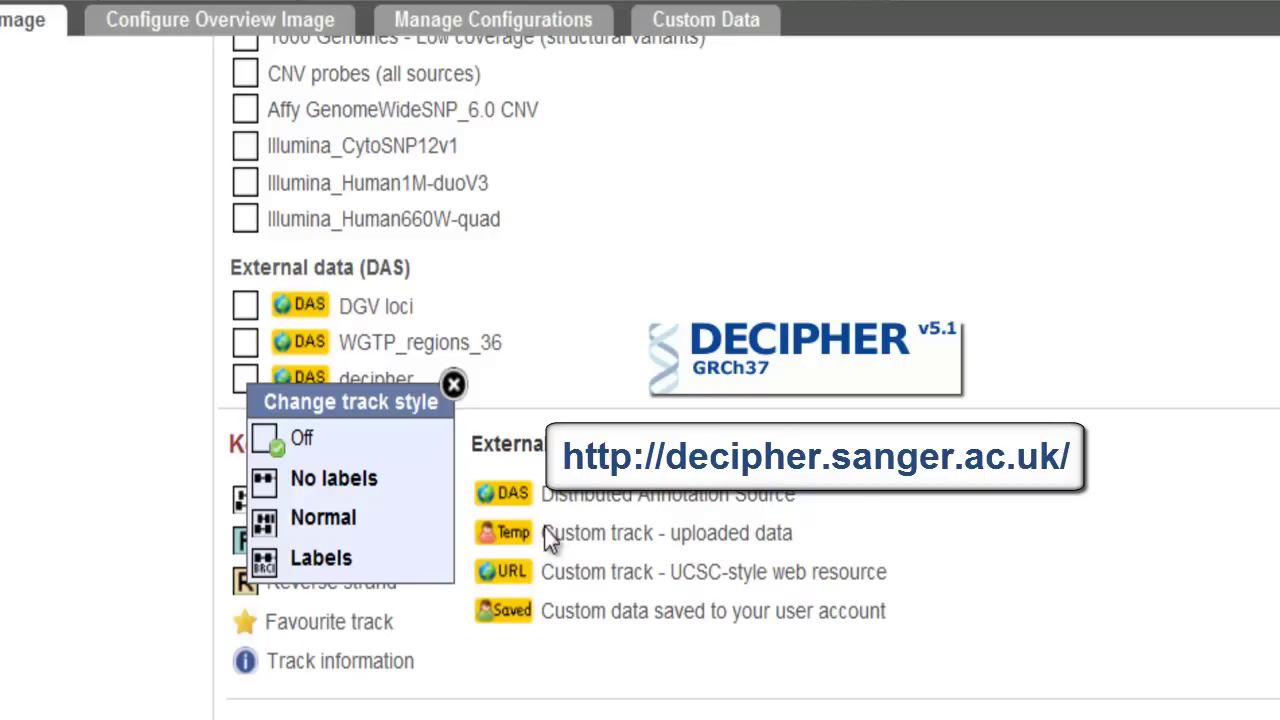
left_click(257, 520)
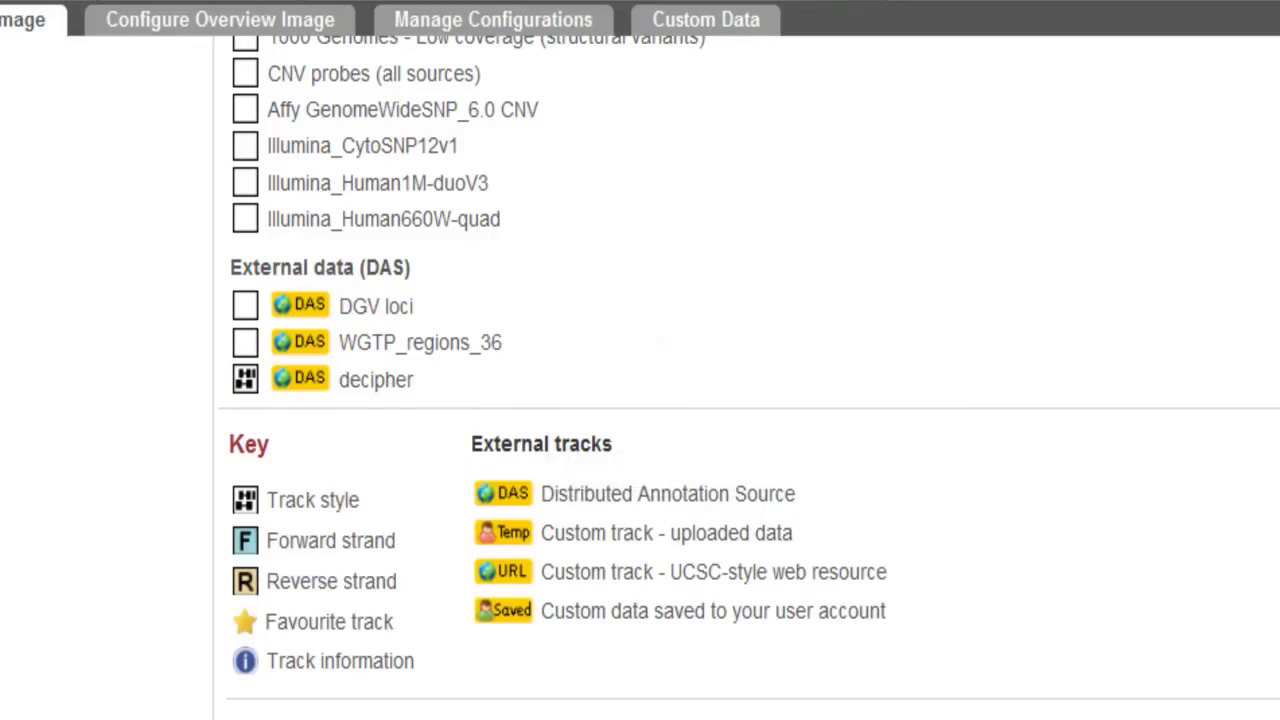
Review the available somatic mutation tracks, save the track configuration and view the updated region image
scroll(640, 400, "up", 15)
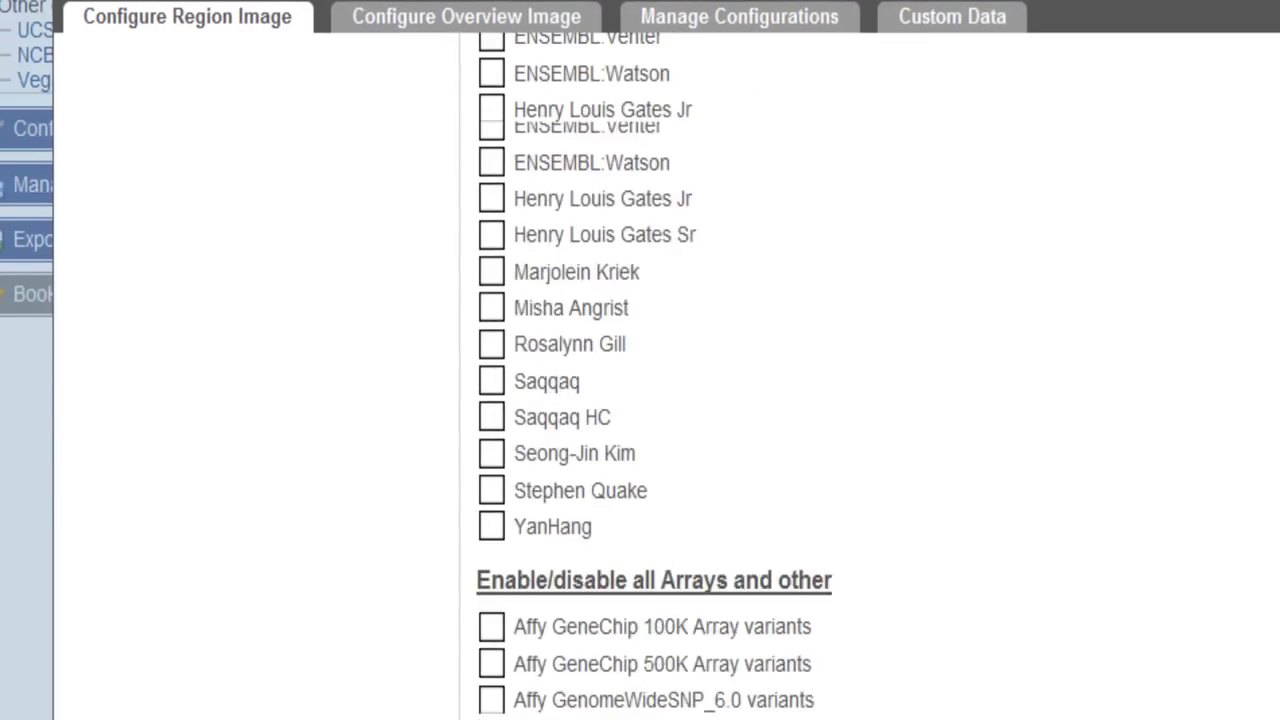
scroll(640, 400, "up", 10)
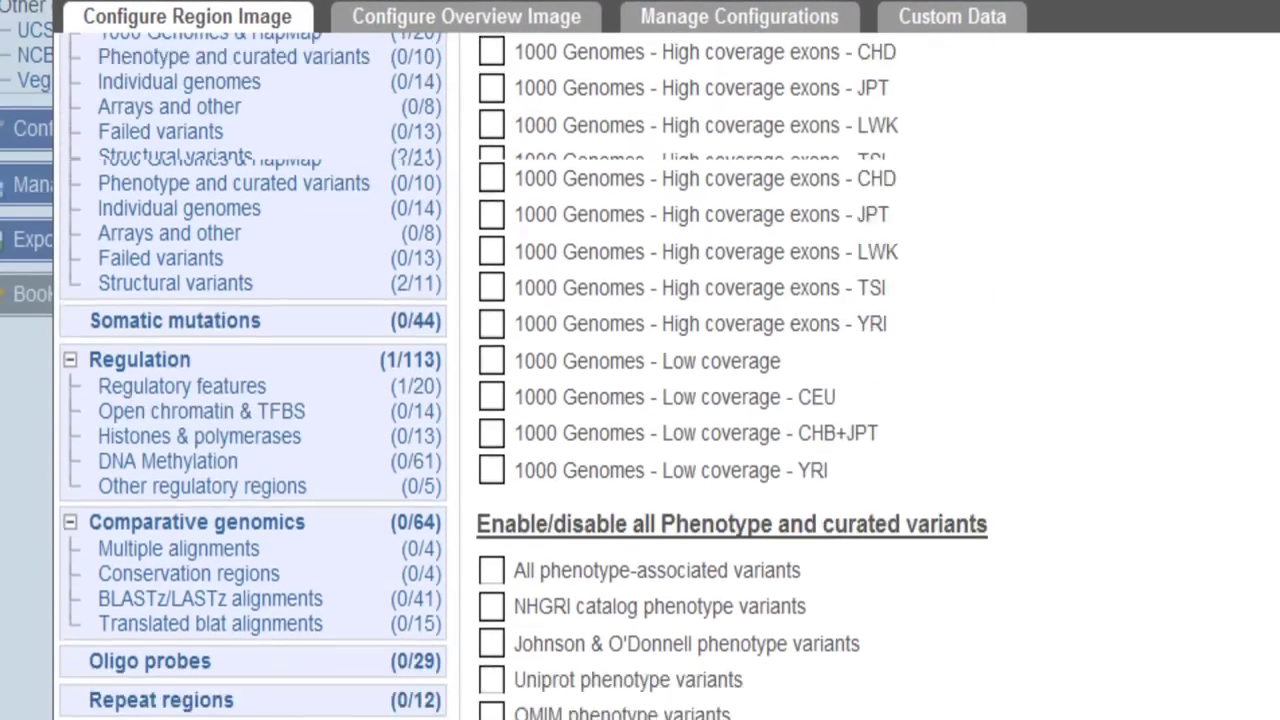
scroll(700, 380, "up", 2)
left_click(260, 420)
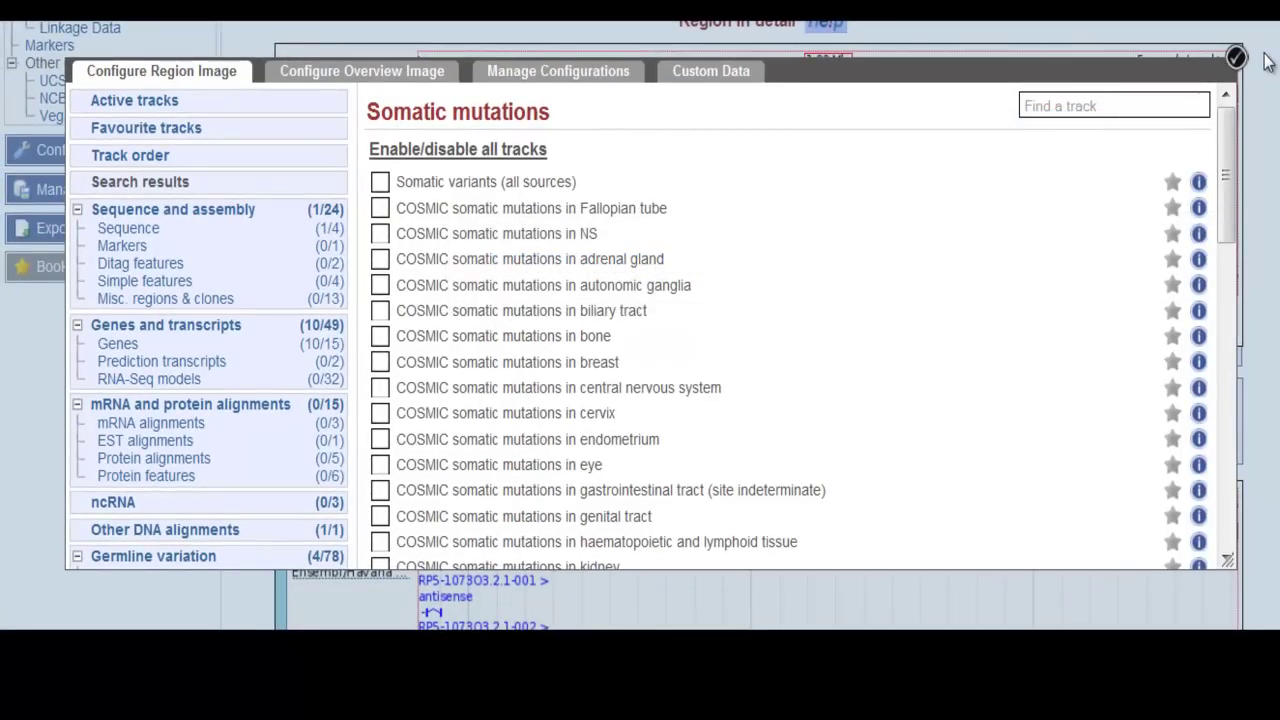
left_click(1236, 57)
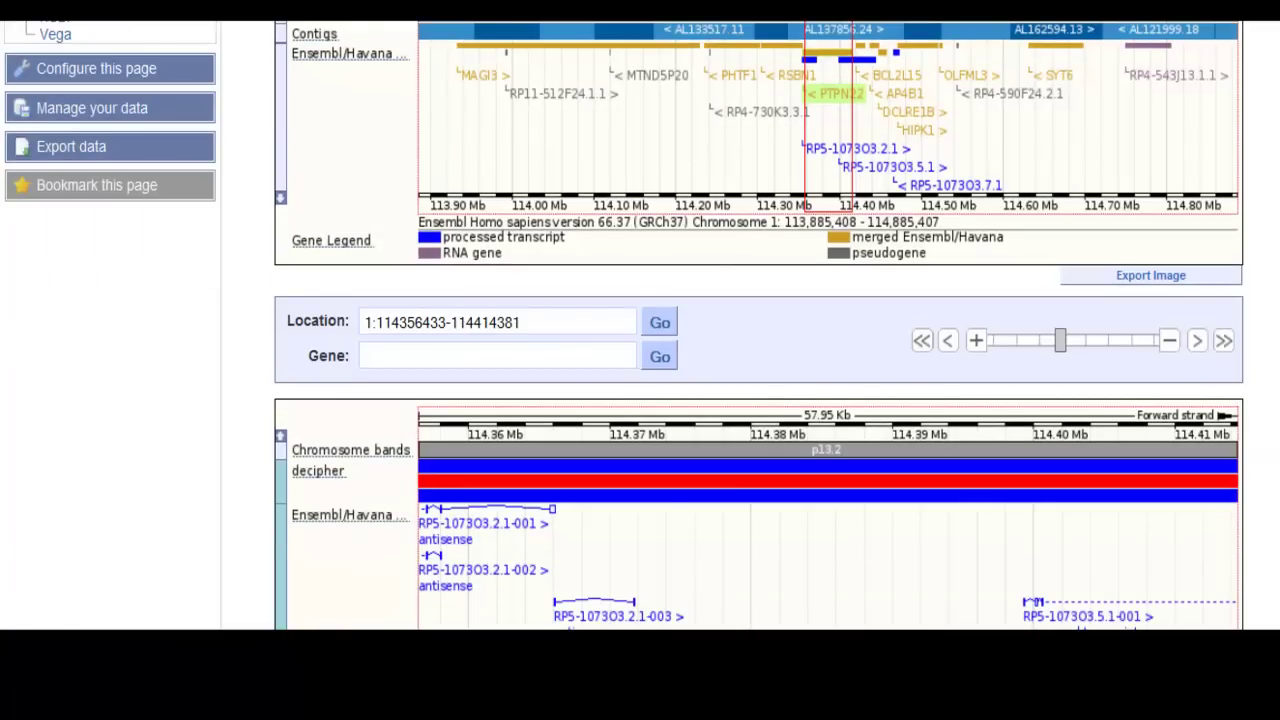
scroll(759, 325, "down", 5)
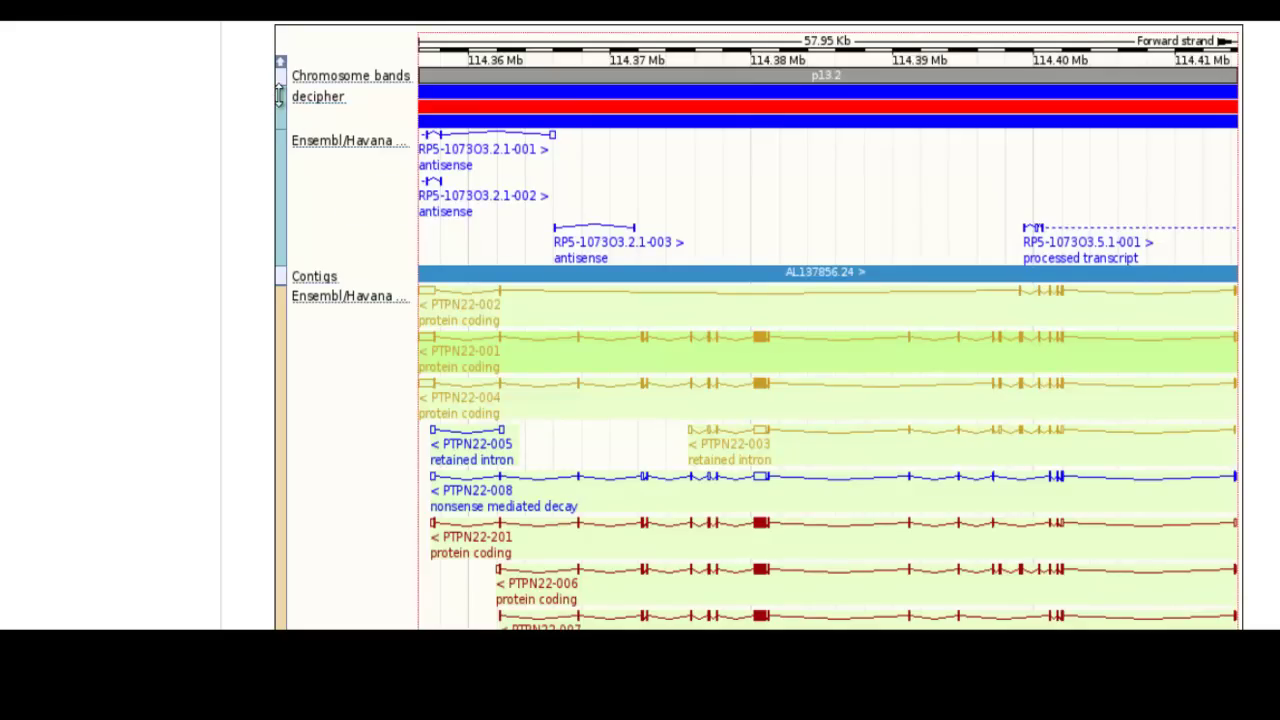
Move the decipher track directly below the Contigs track in the region image
left_click_drag(280, 95, 281, 305)
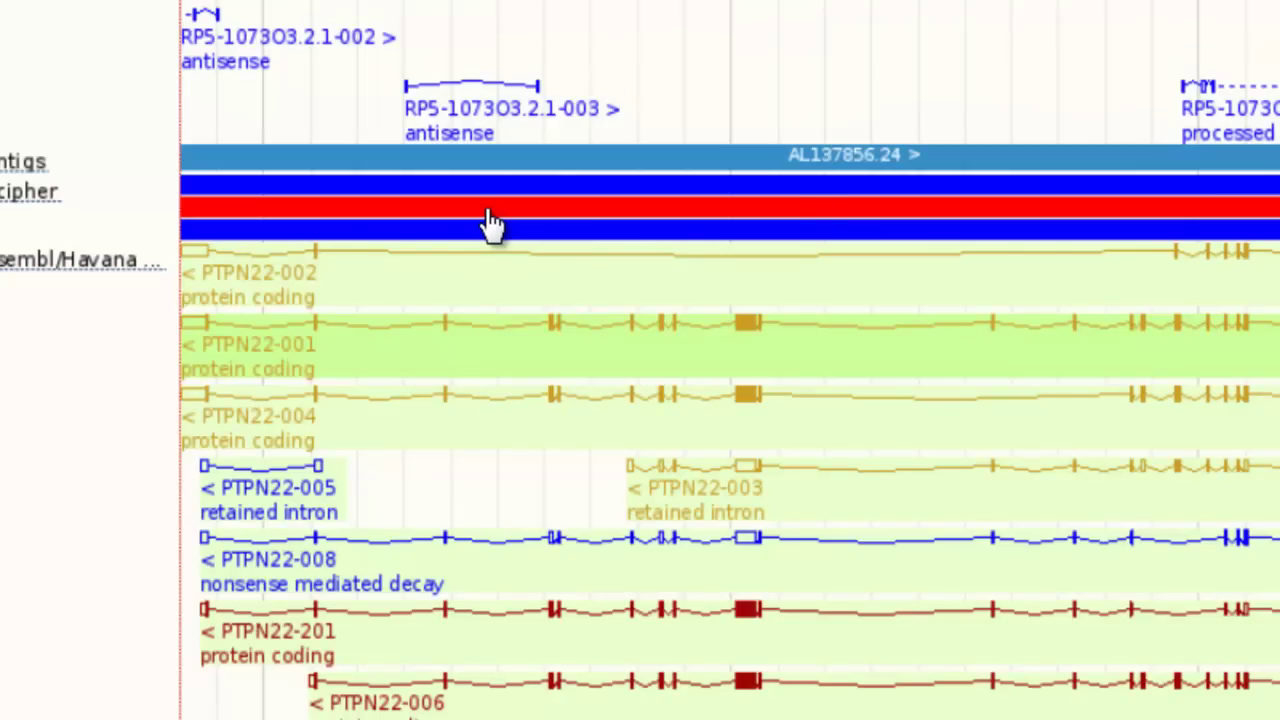
left_click(490, 222)
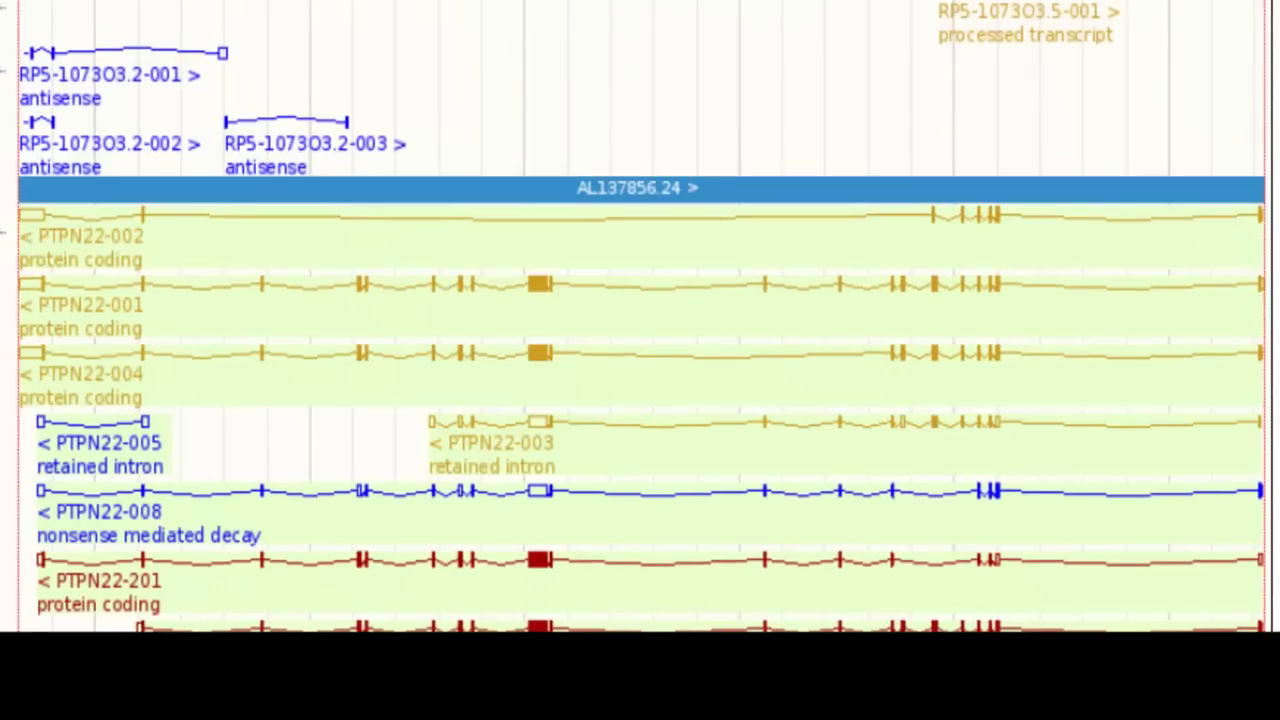
Examine the transcript and variation tracks in the region image and show the description of the 1000 Genomes - High coverage - Trios - CEU track
scroll(640, 317, "down", 5)
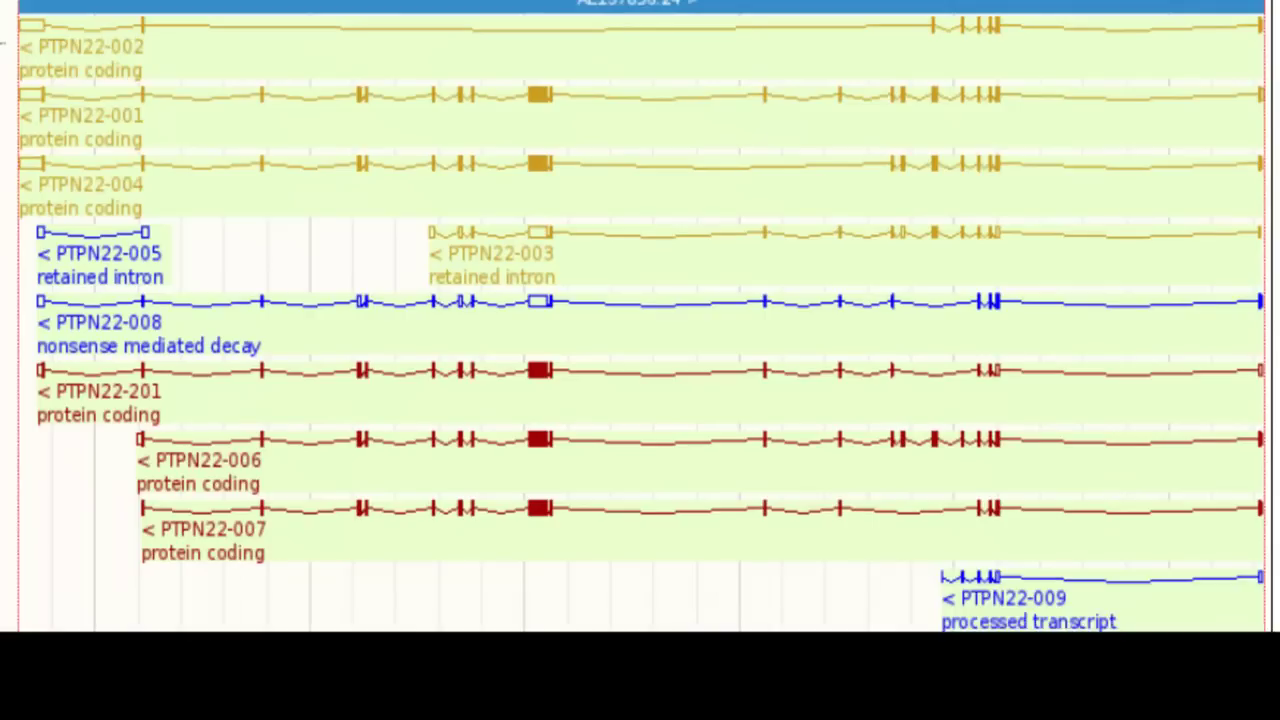
scroll(640, 317, "down", 2)
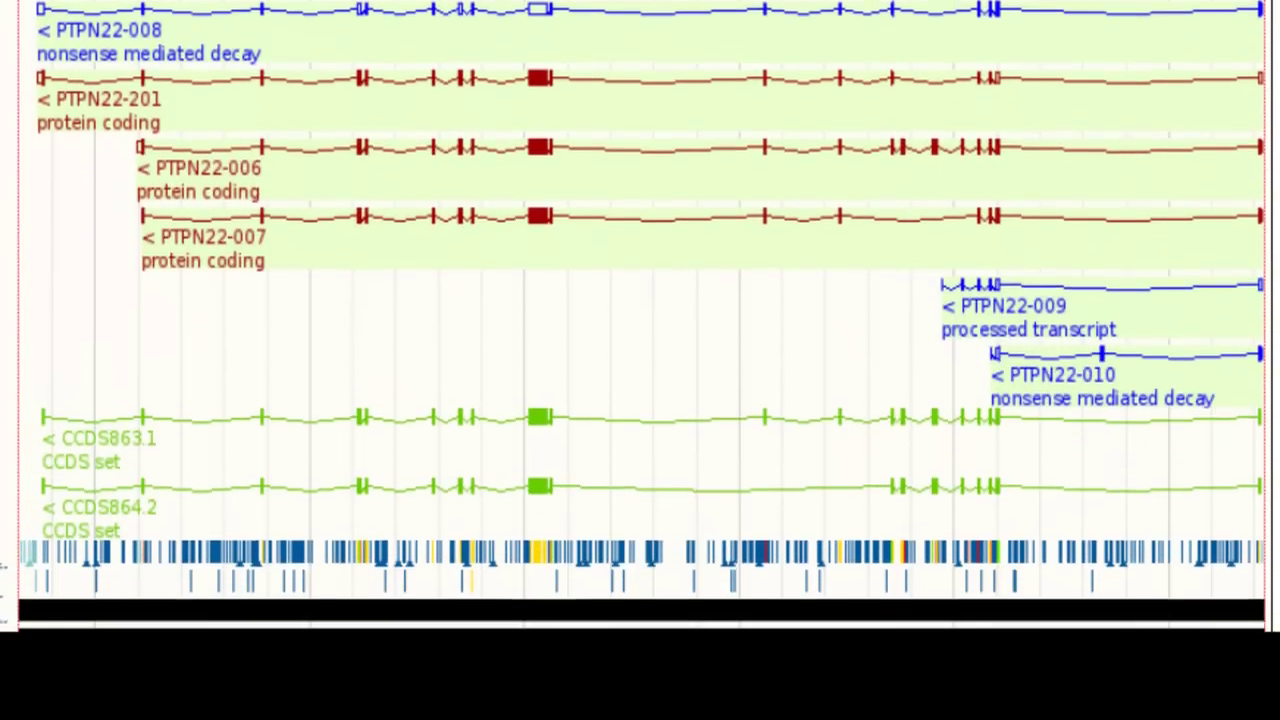
scroll(640, 317, "down", 1)
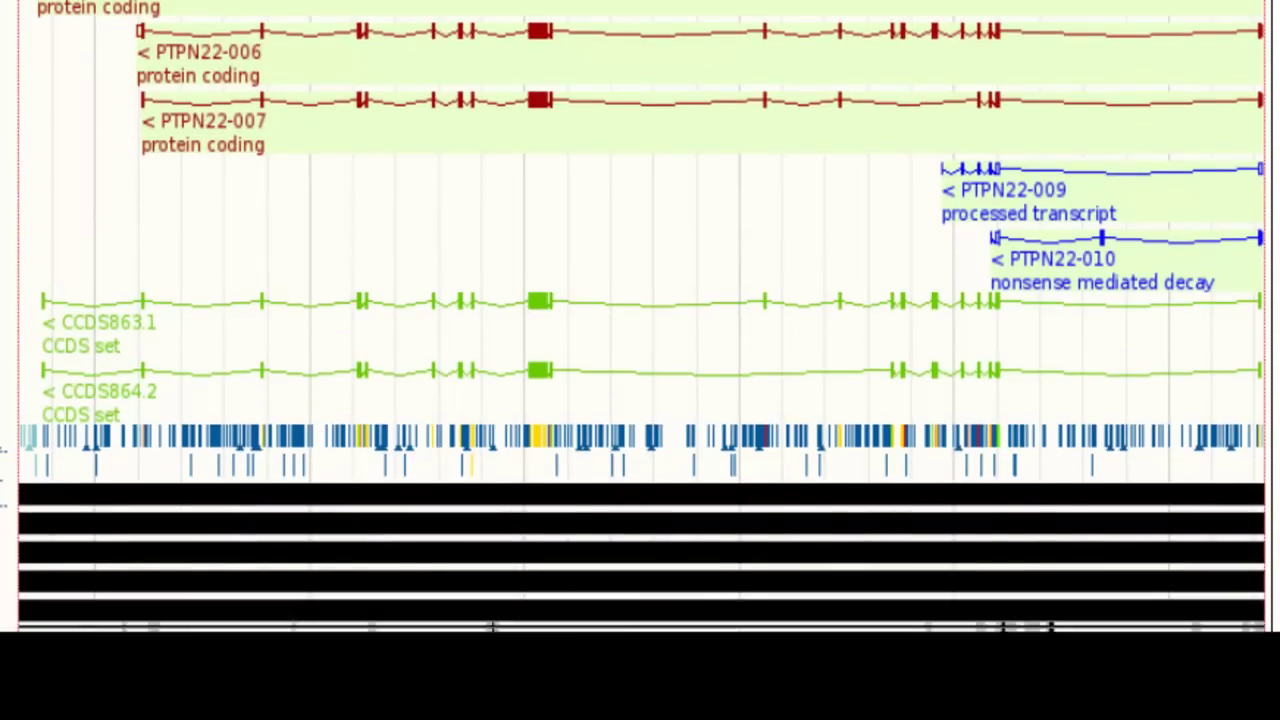
scroll(640, 317, "down", 2)
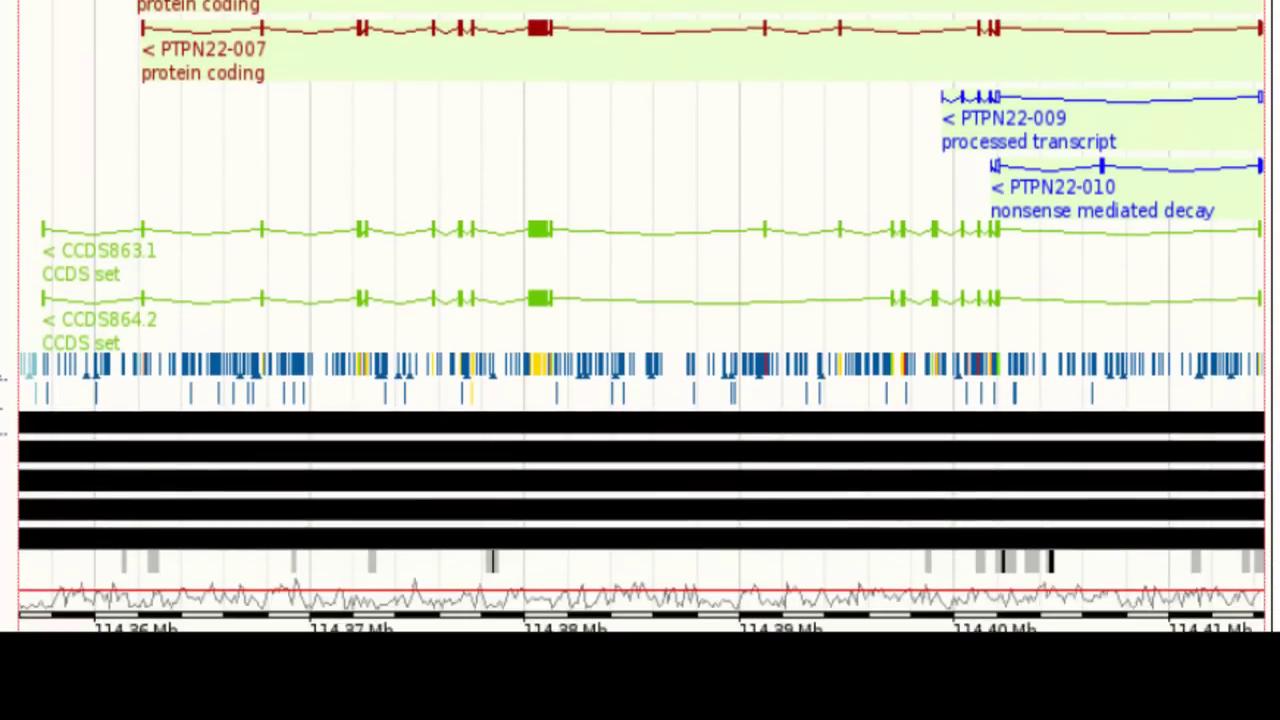
scroll(640, 317, "down", 4)
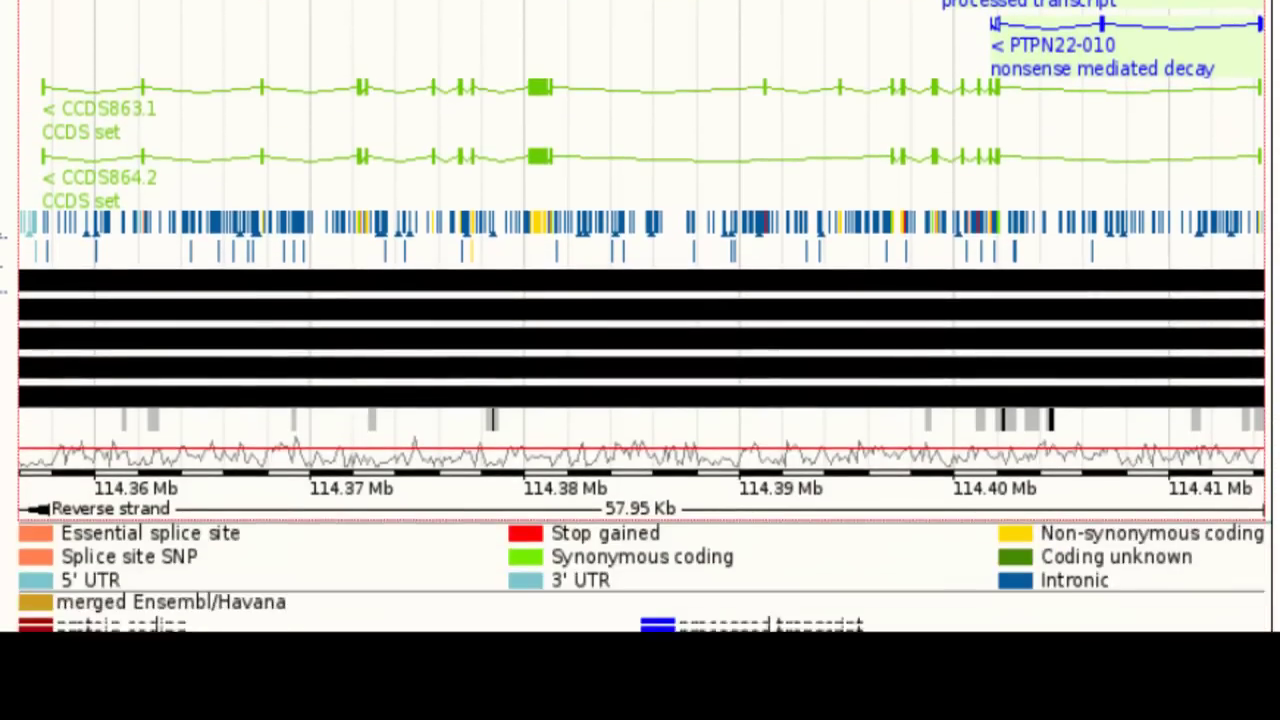
scroll(640, 317, "down", 1)
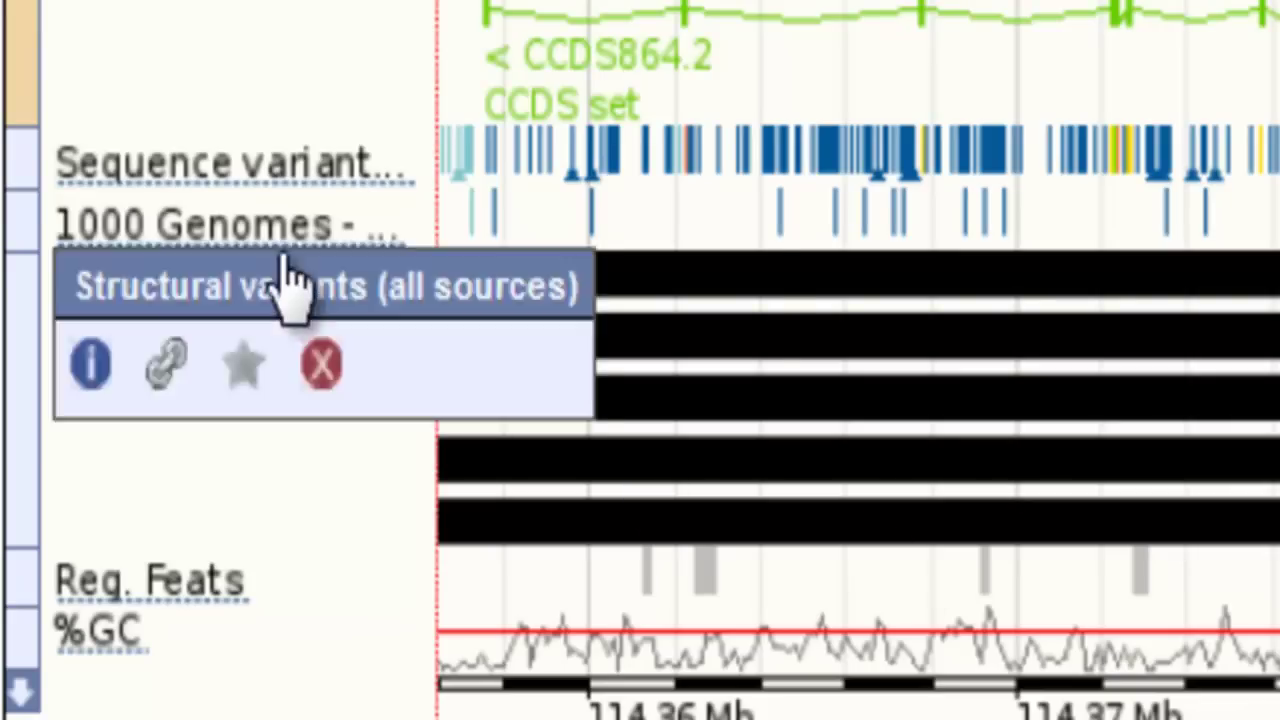
mouse_move(255, 255)
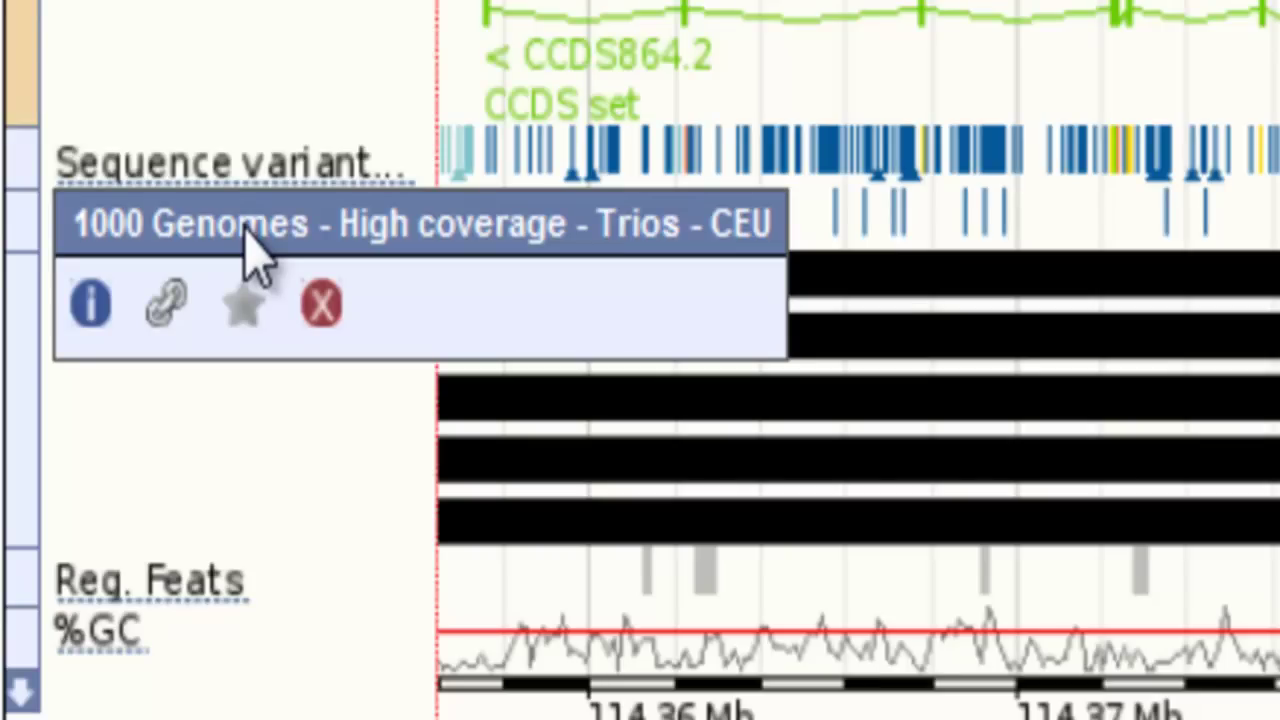
left_click(92, 305)
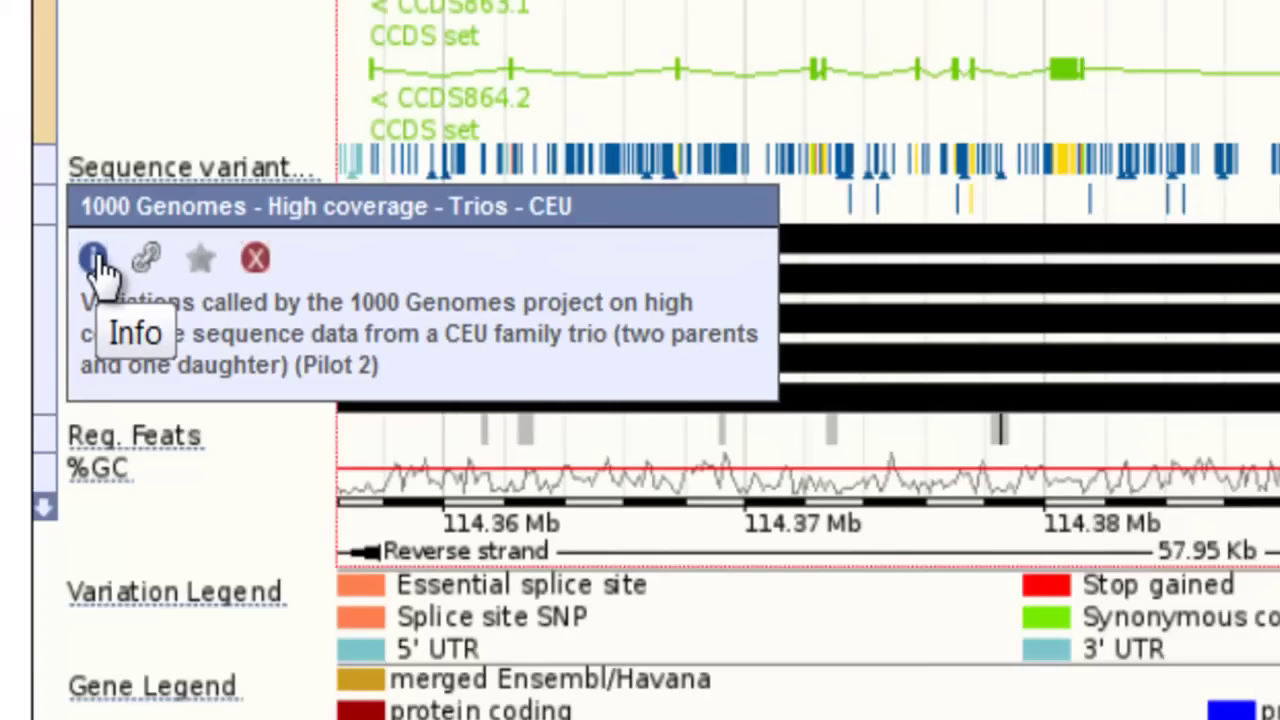
Enable the Structural variants (all sources) germline variation track in the overview image configuration and apply the change
scroll(640, 400, "up", 5)
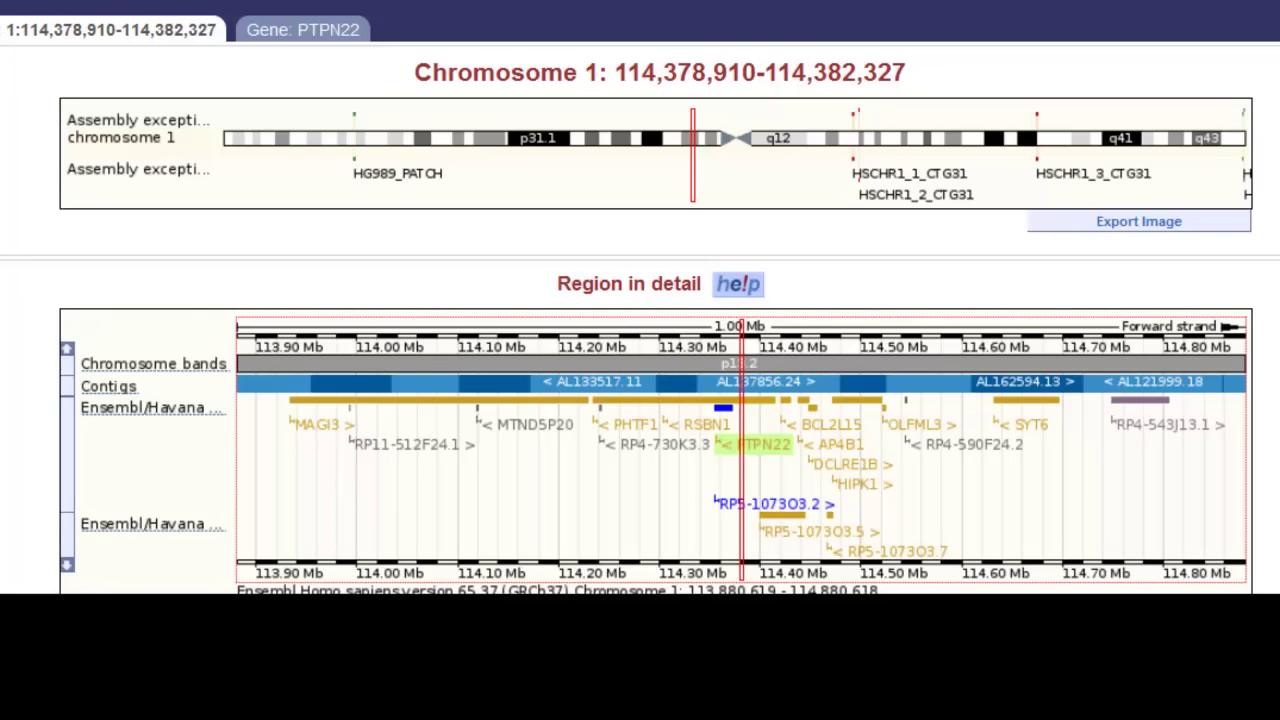
scroll(640, 350, "down", 2)
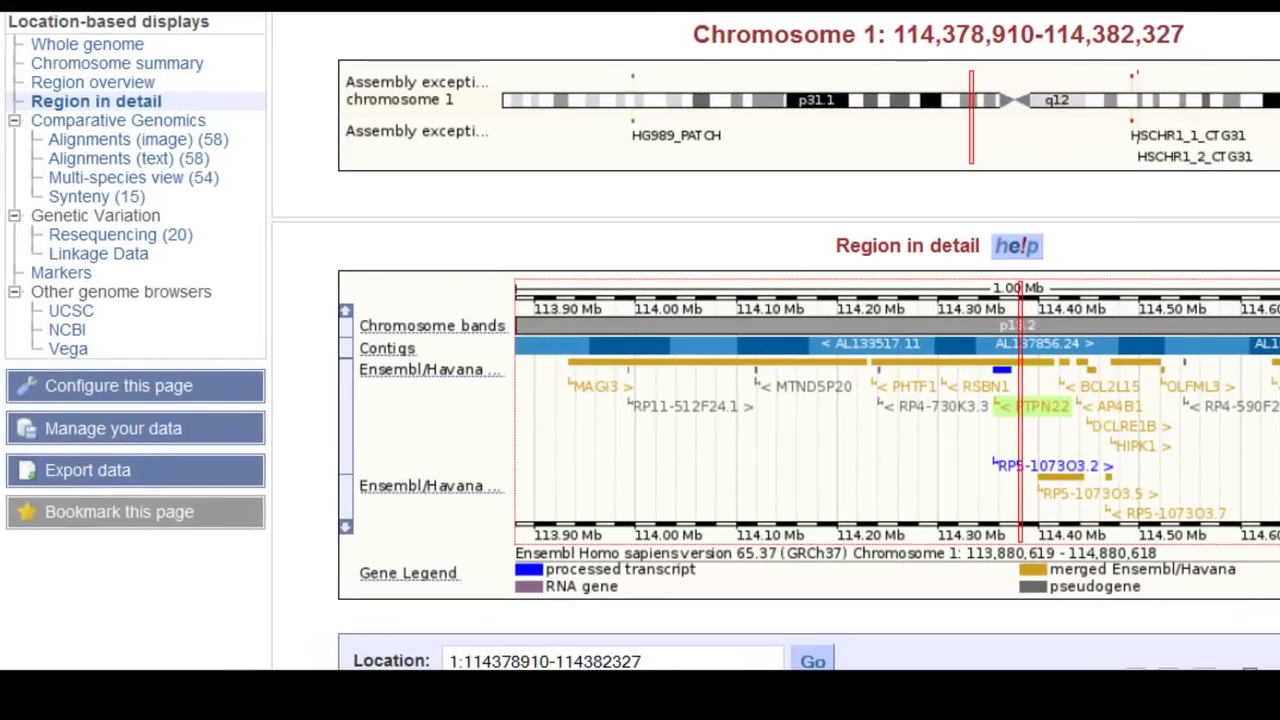
left_click(165, 400)
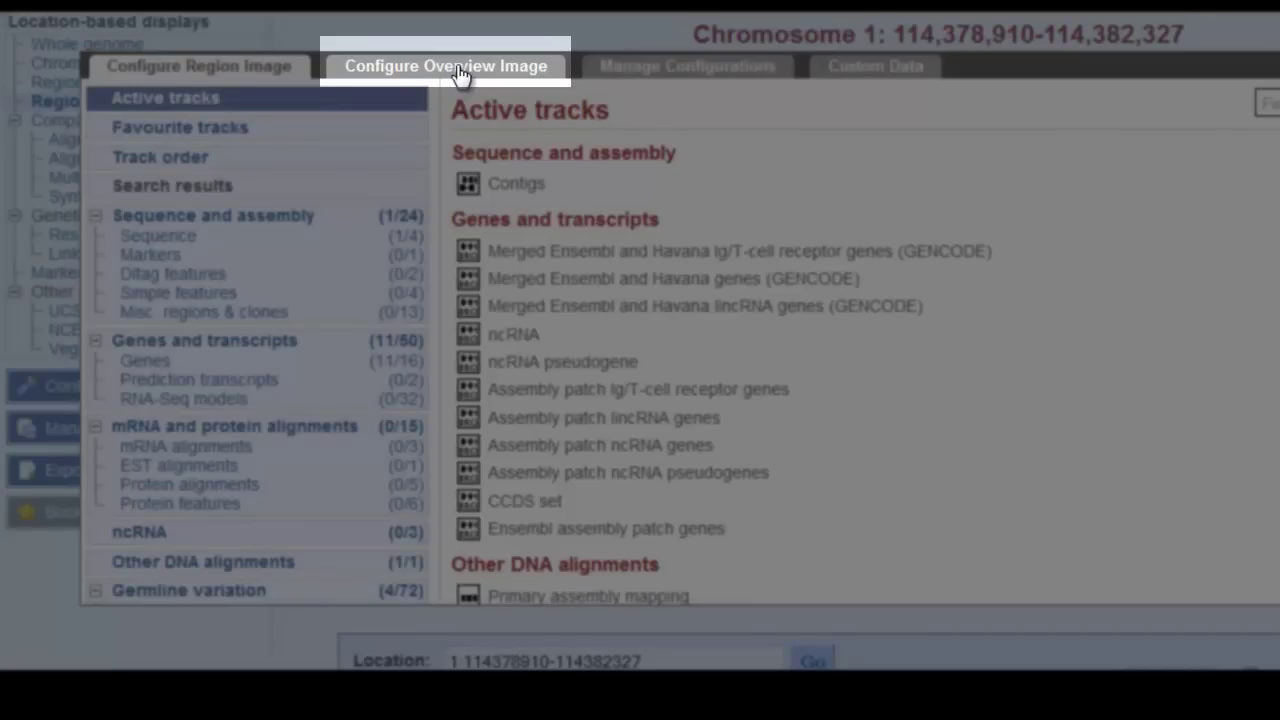
left_click(459, 75)
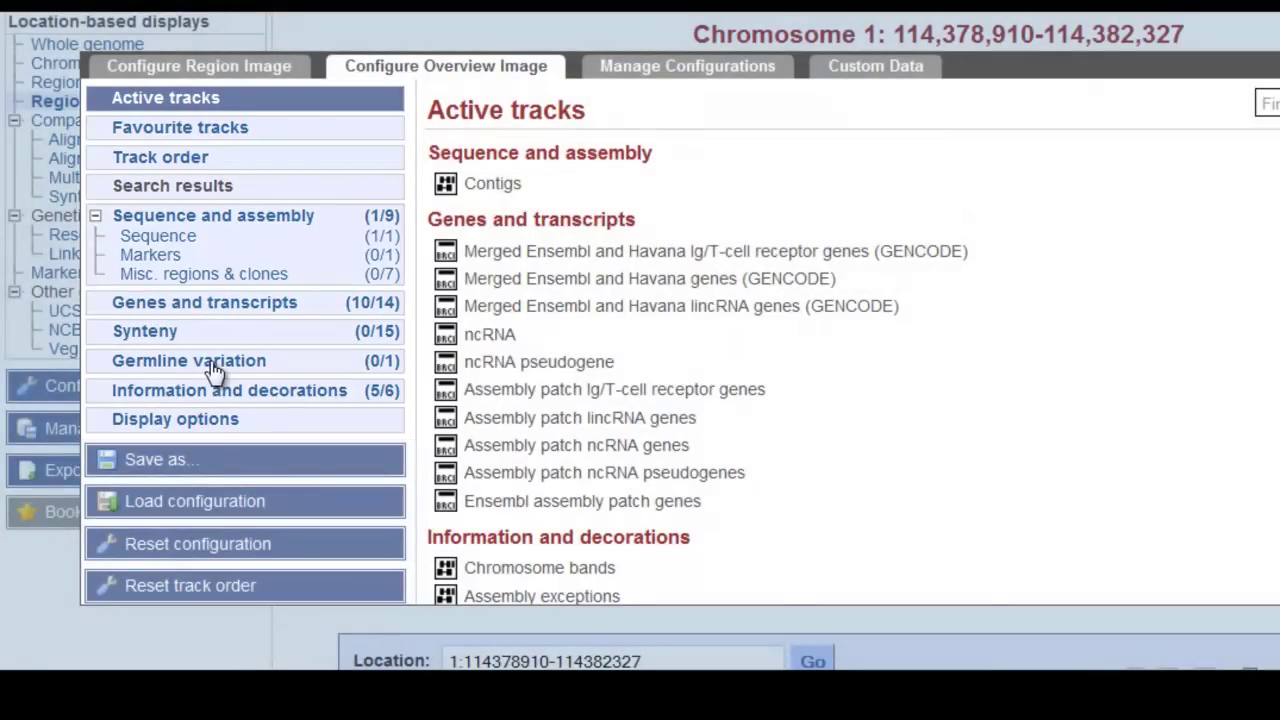
left_click(216, 367)
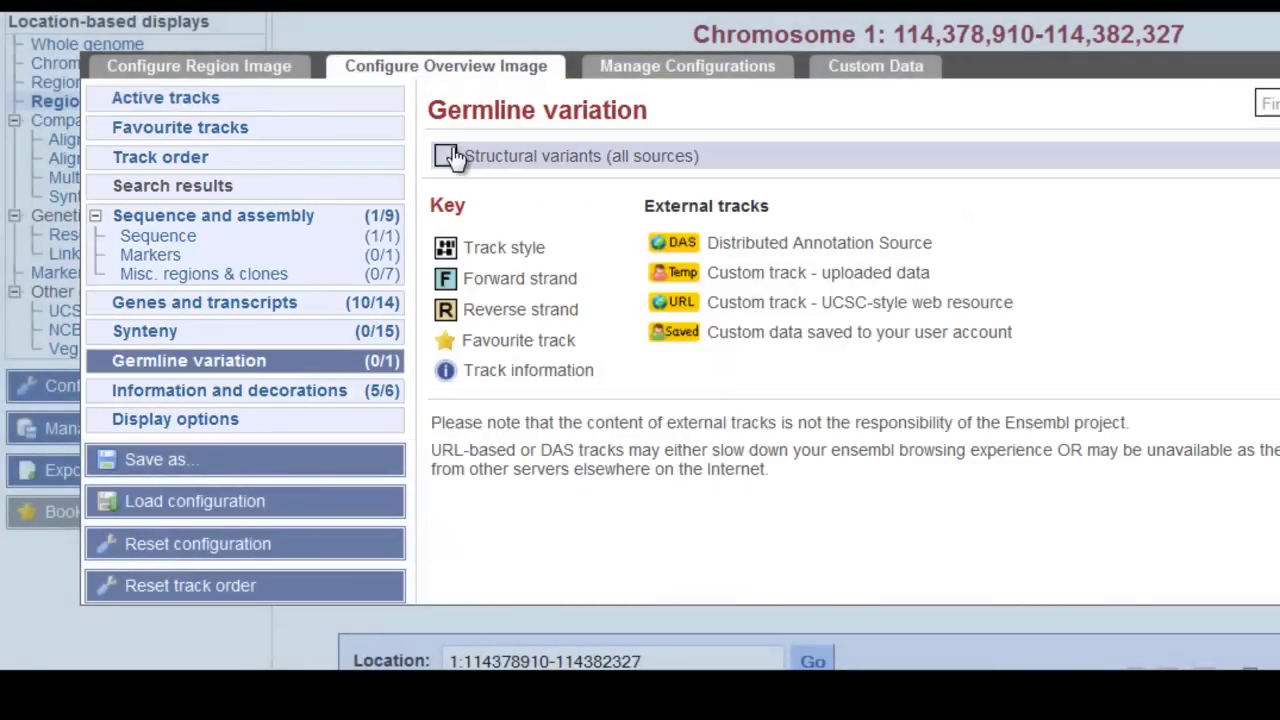
left_click(446, 156)
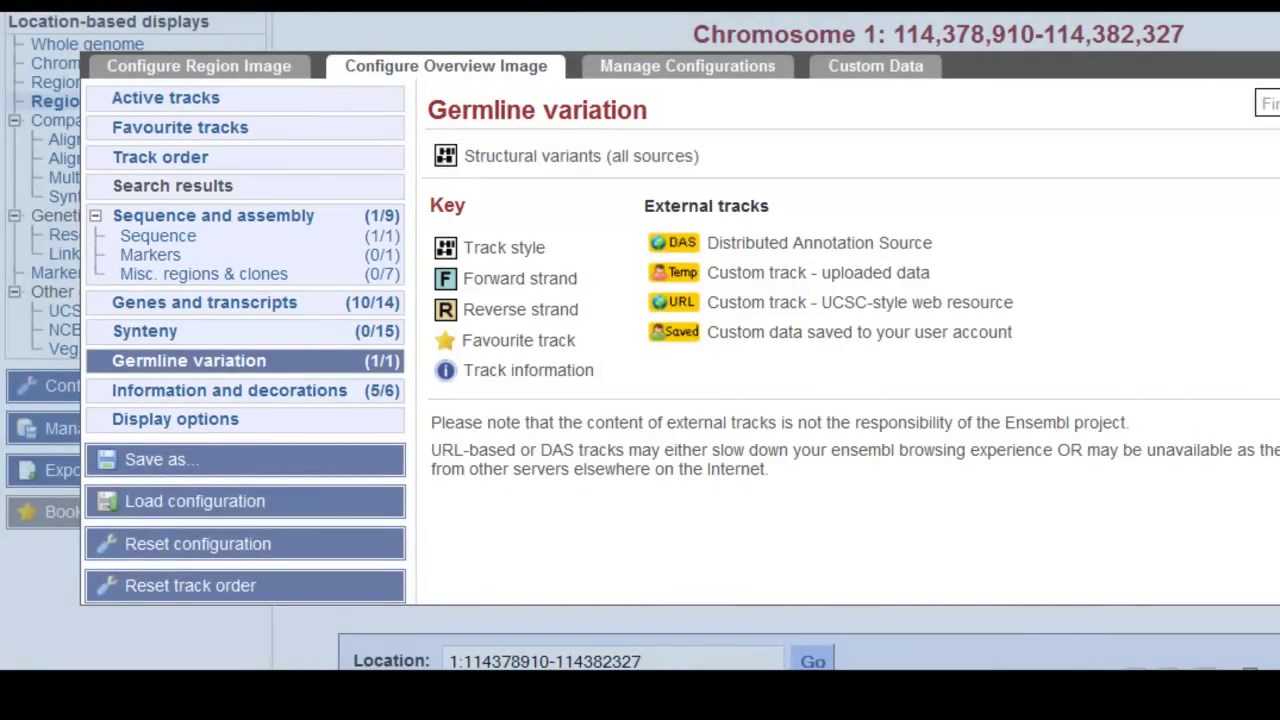
left_click(1180, 62)
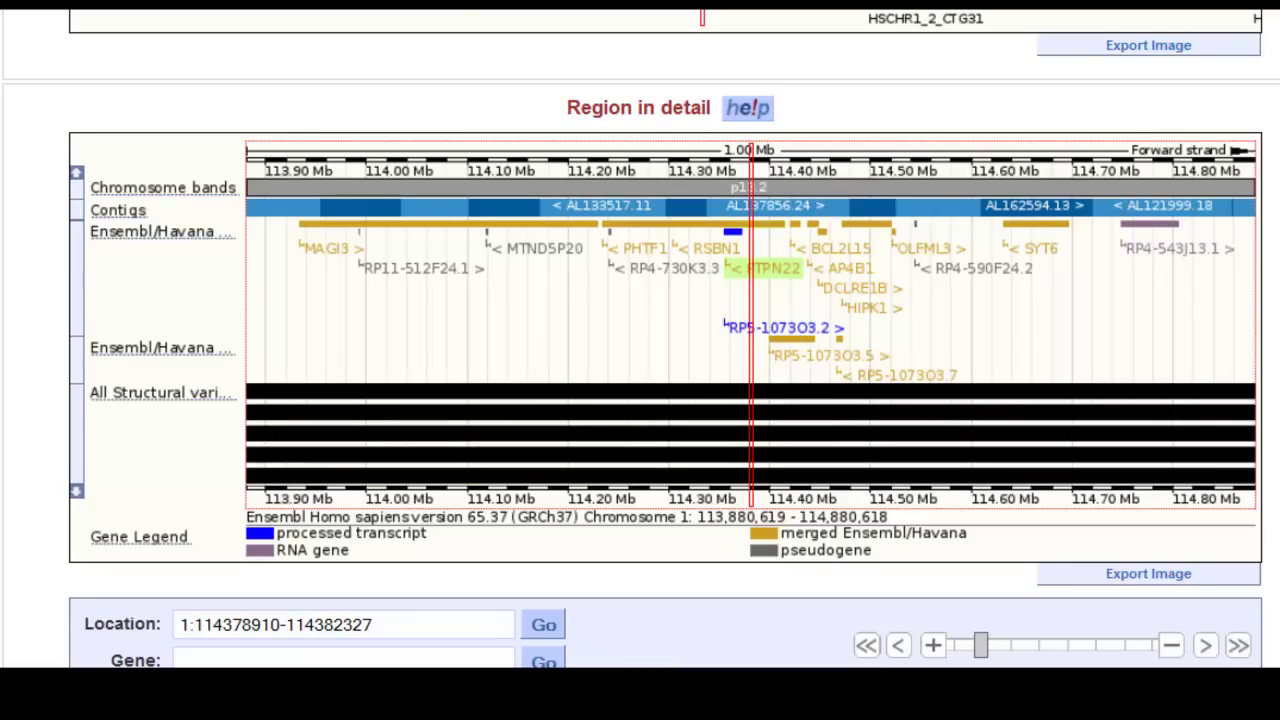
View the details of structural variation nsv429564 in the overview image and close them
left_click(797, 402)
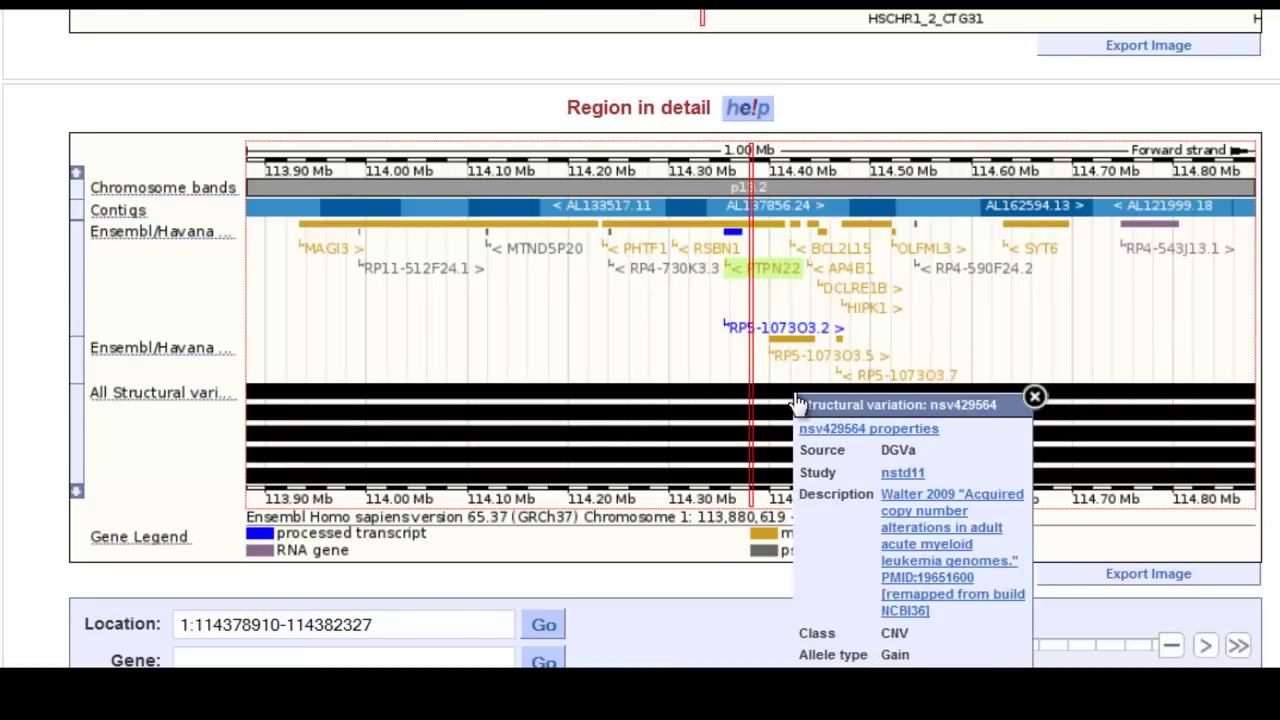
left_click(797, 402)
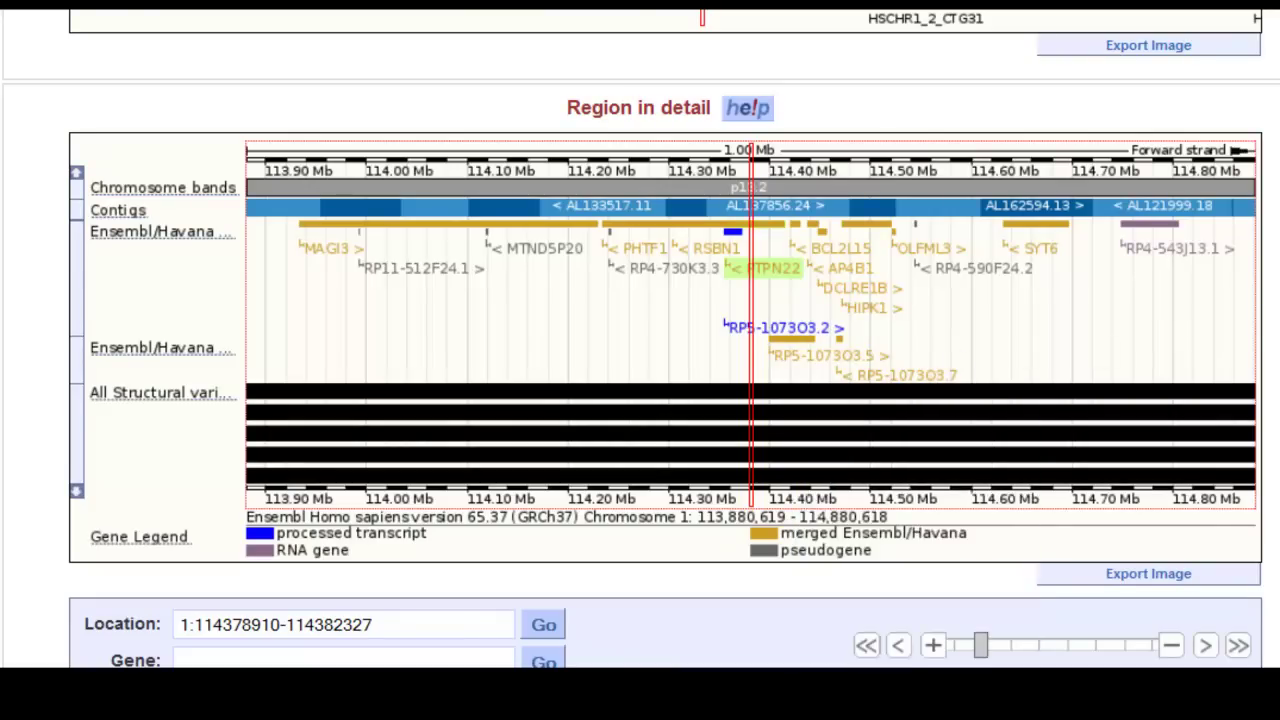
scroll(829, 134, "up", 3)
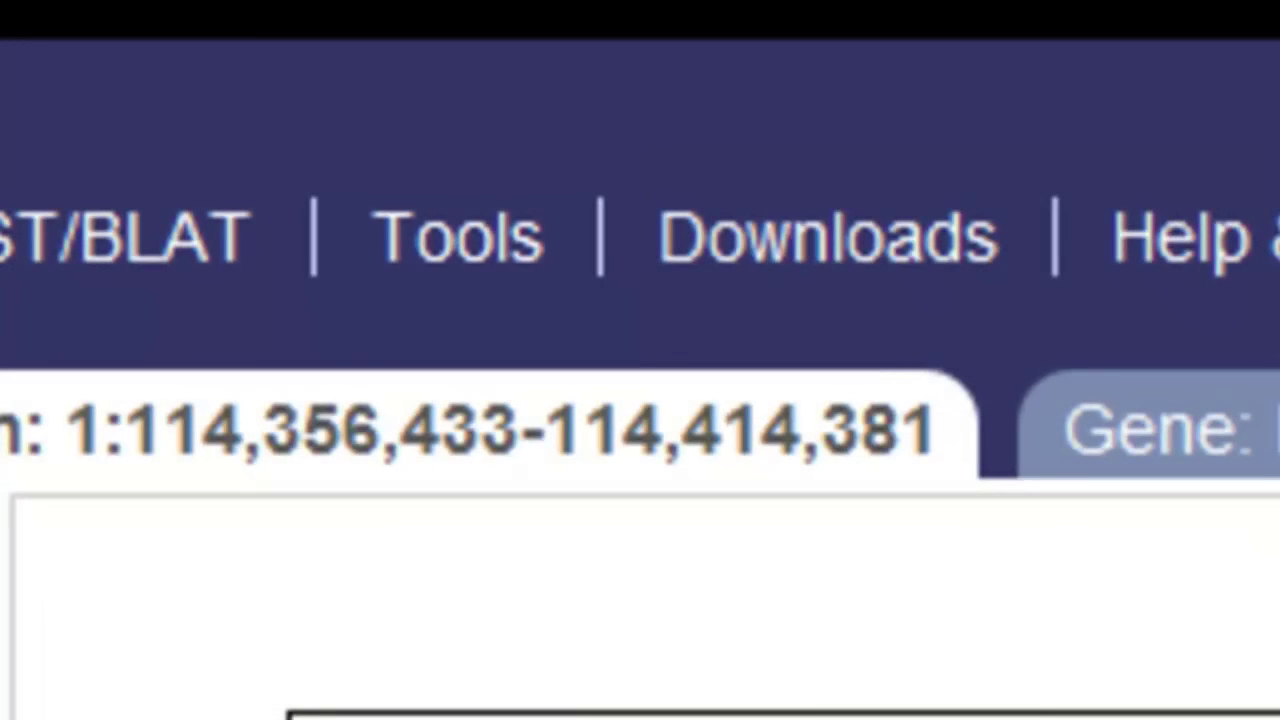
Search all species for the variation rs326 from the Ensembl home page
left_click(472, 228)
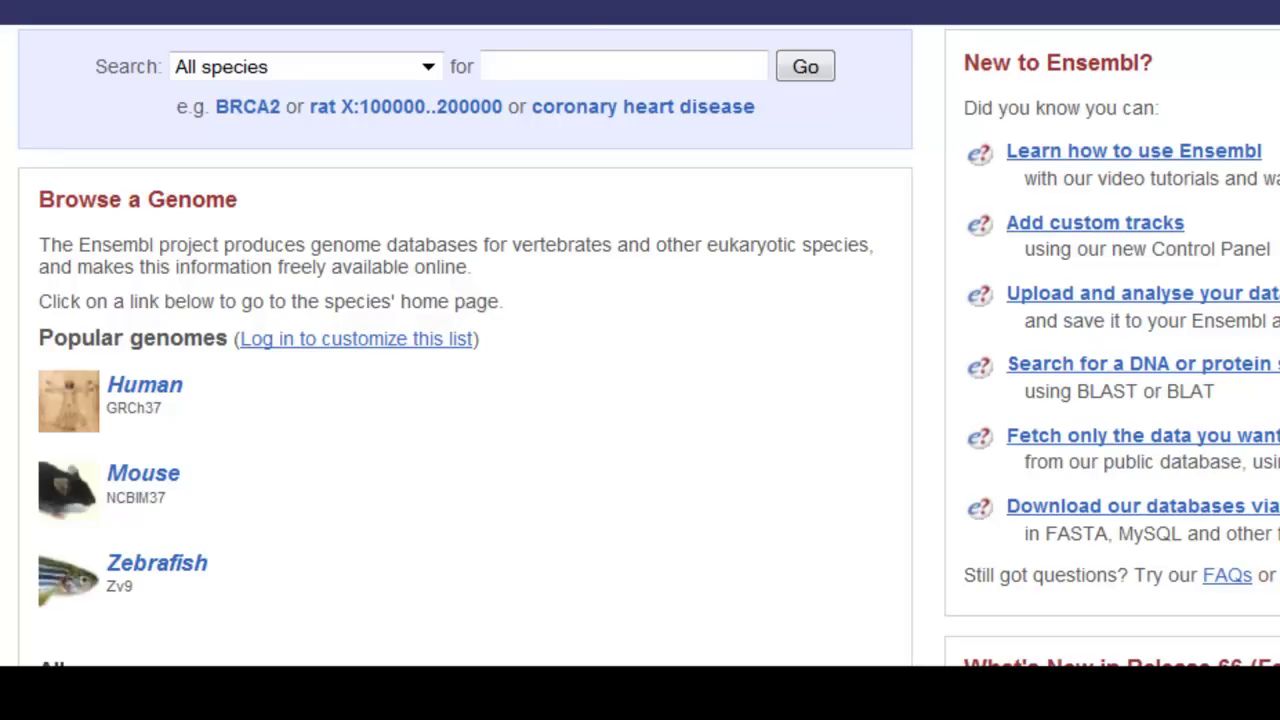
left_click(551, 60)
type("rs326")
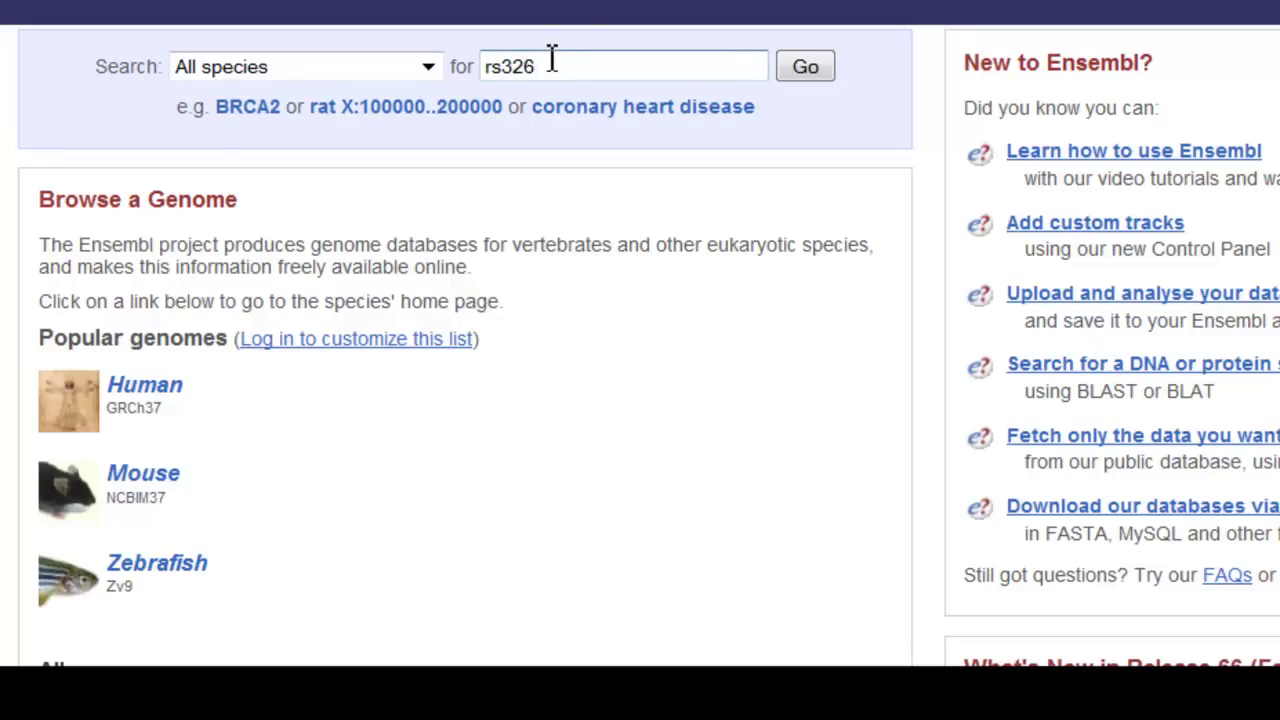
key("Return")
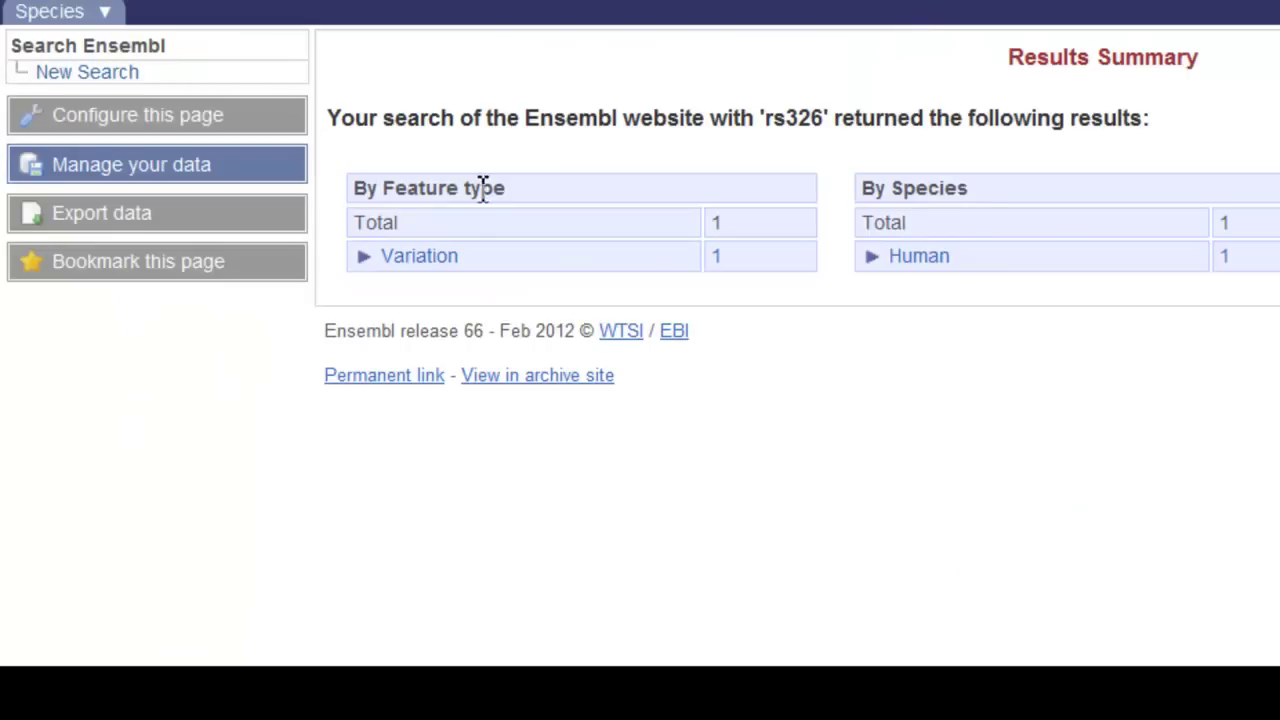
Open the human dbSNP variation rs326 from the search results
left_click(438, 262)
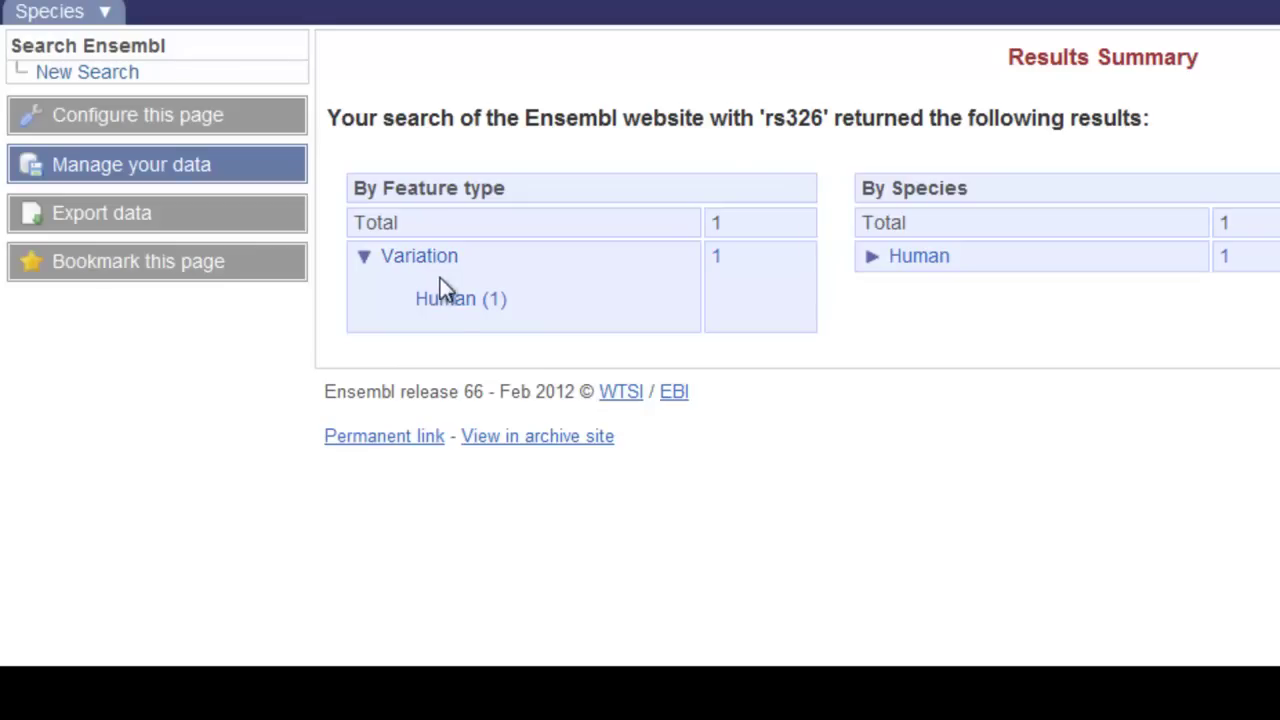
left_click(448, 300)
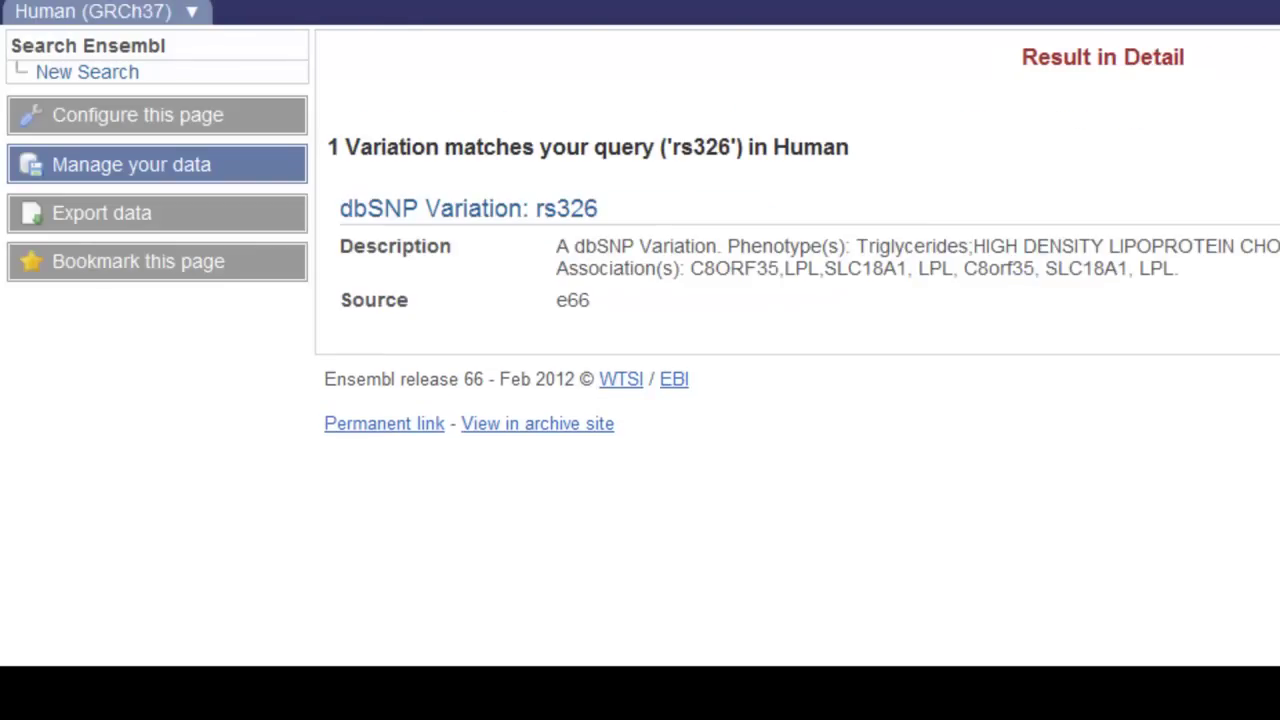
left_click(482, 213)
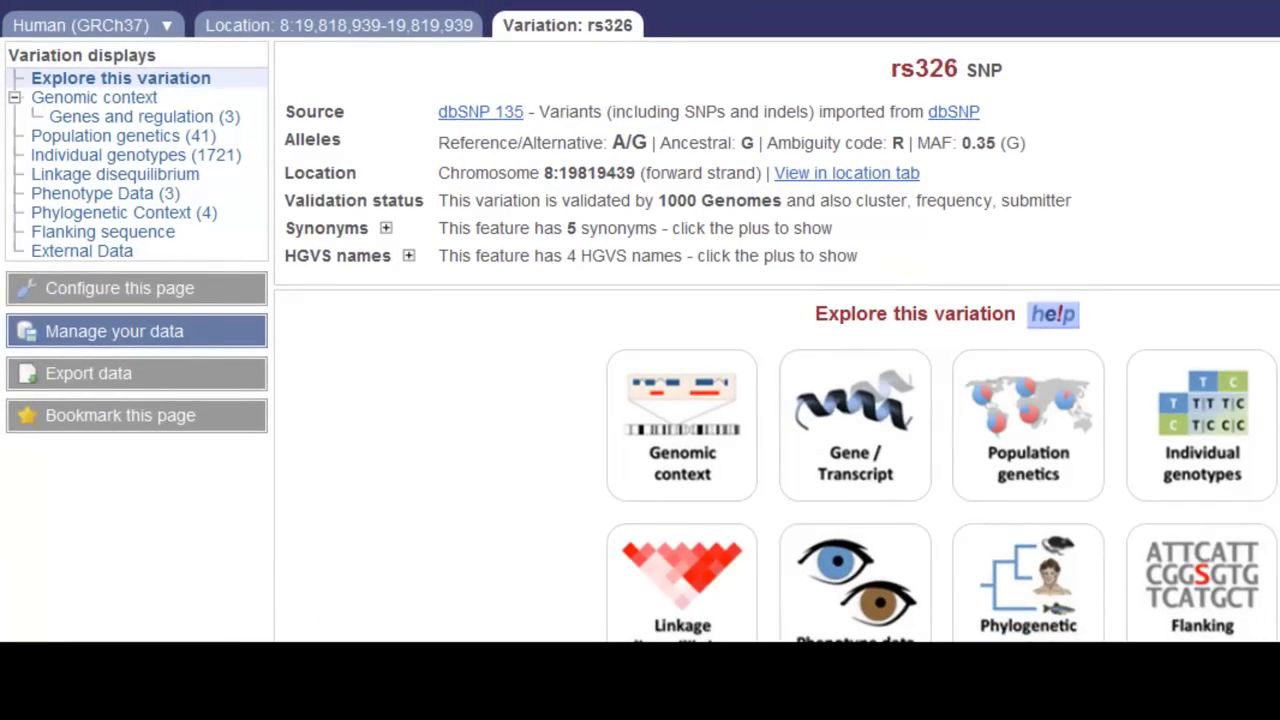
View the phenotype data for rs326, return to the variation overview and open its population genetics
scroll(640, 322, "down", 2)
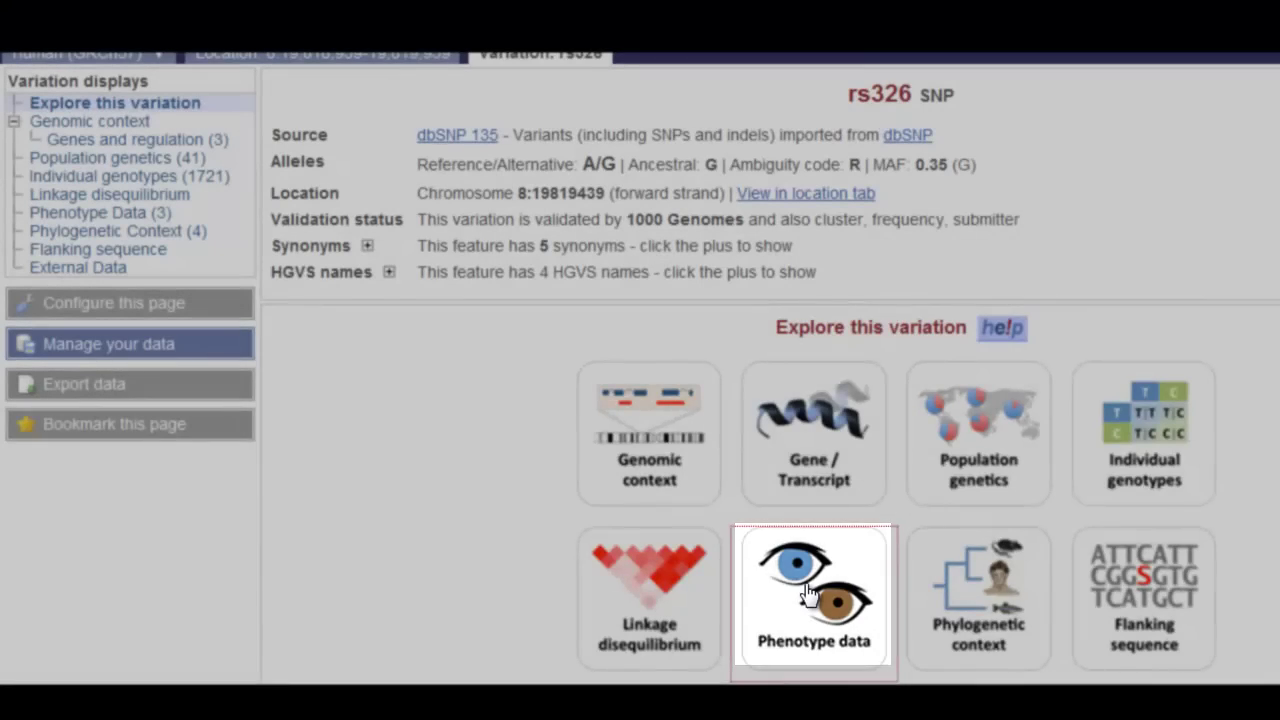
left_click(808, 592)
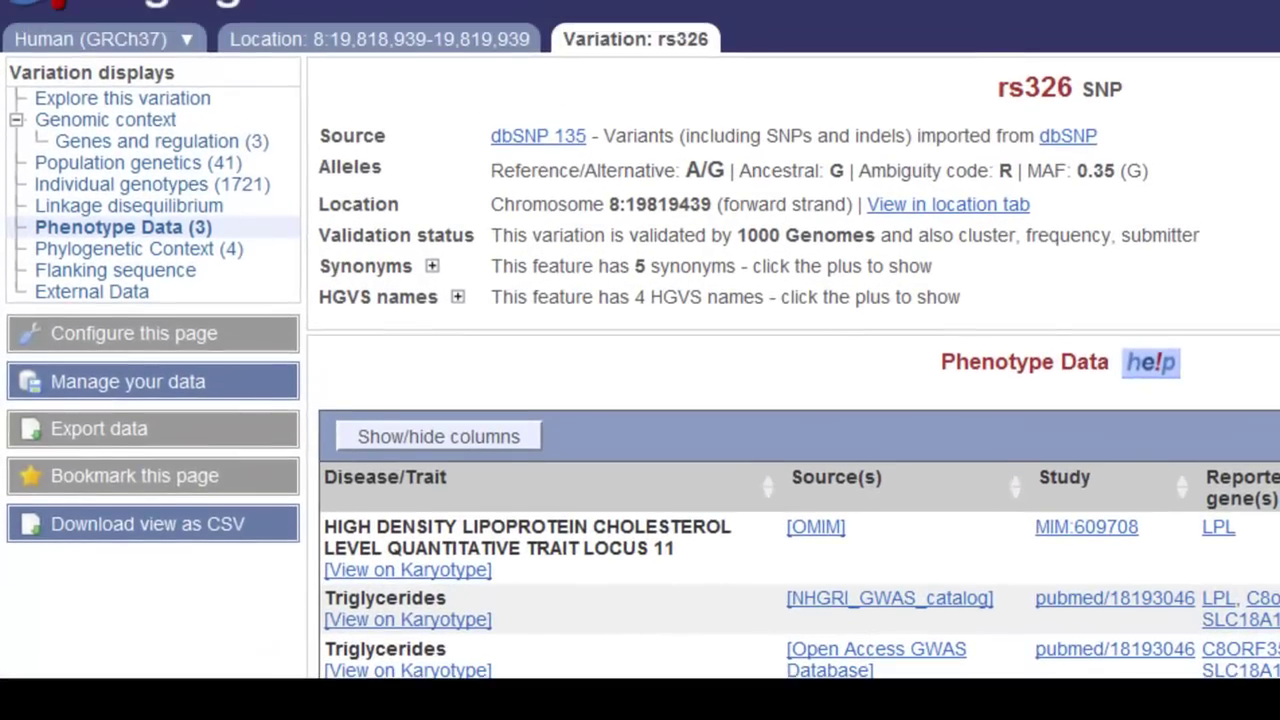
left_click(200, 98)
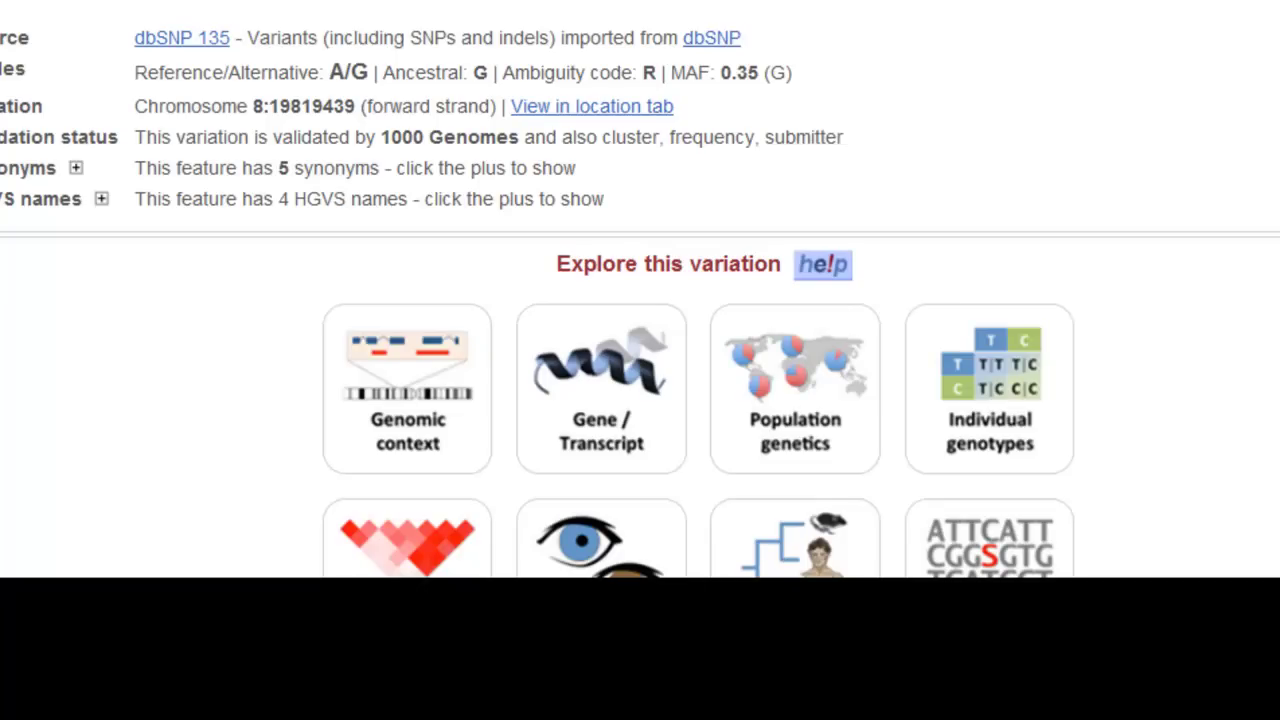
left_click(795, 412)
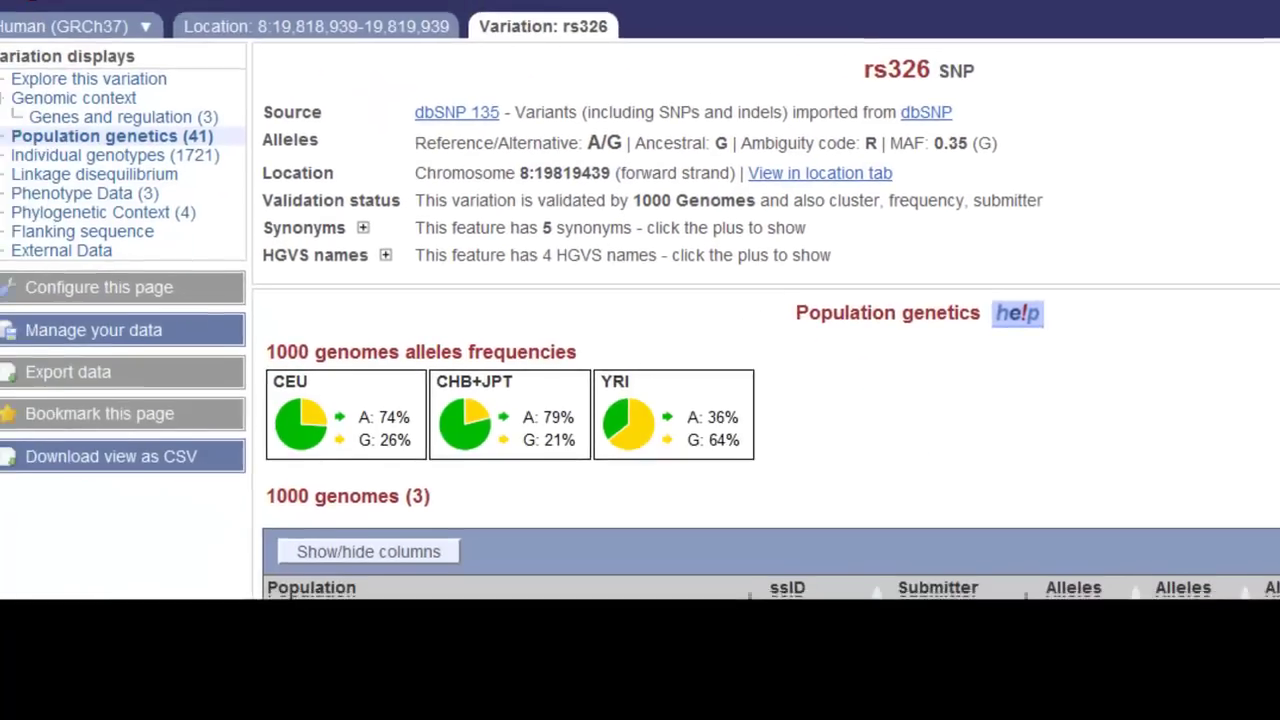